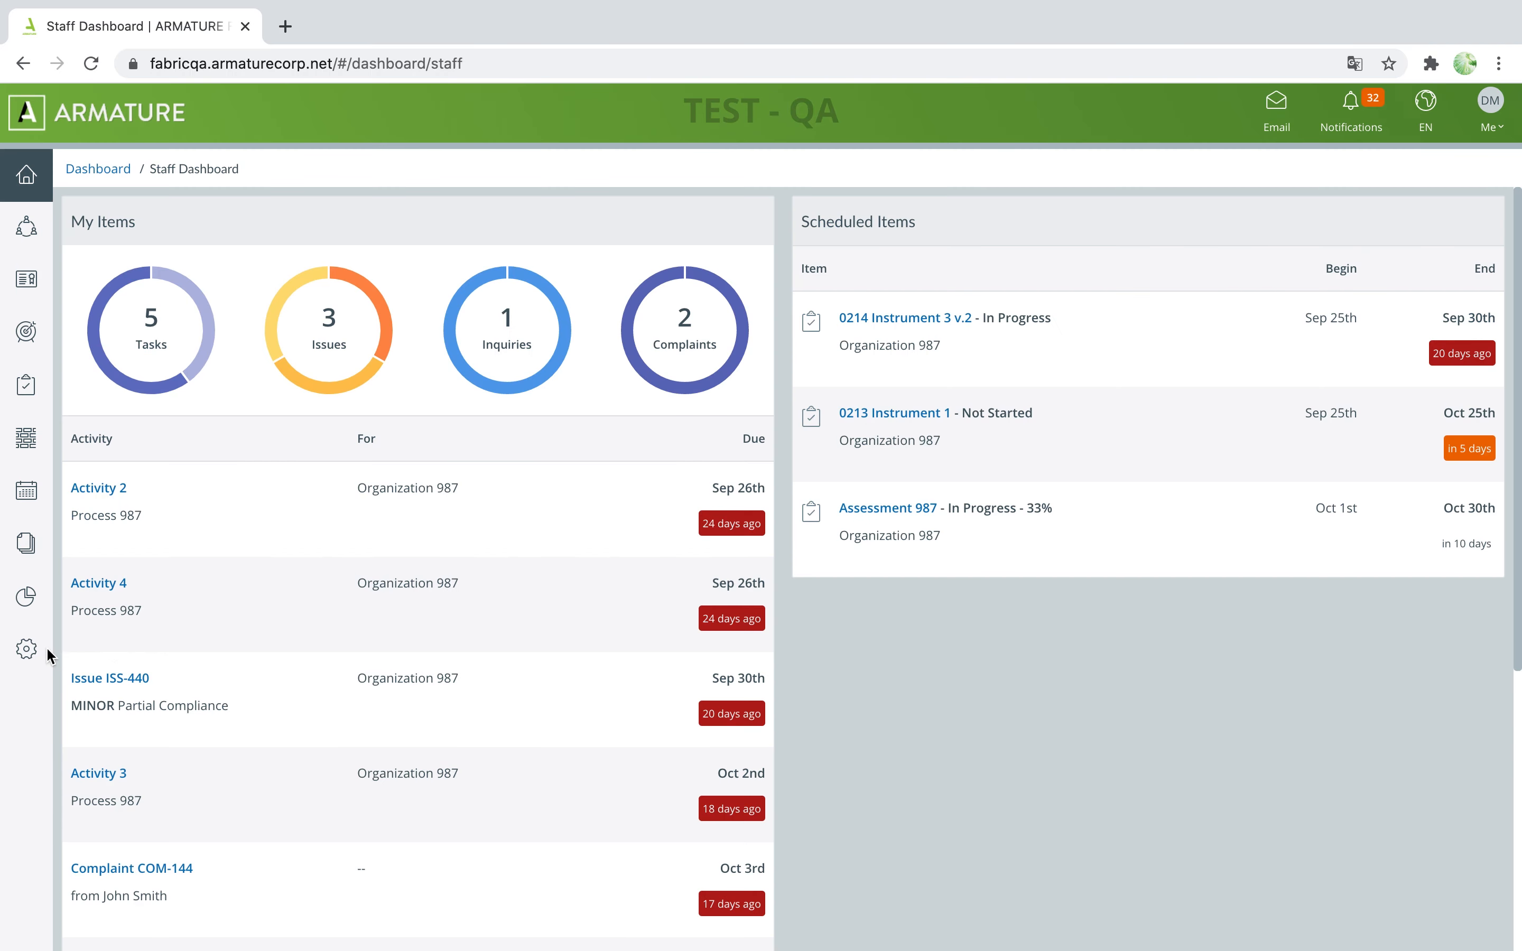
In the certification setup, create and save a scope named Example Scope I with the description Example Scope Text
left_click(65, 661)
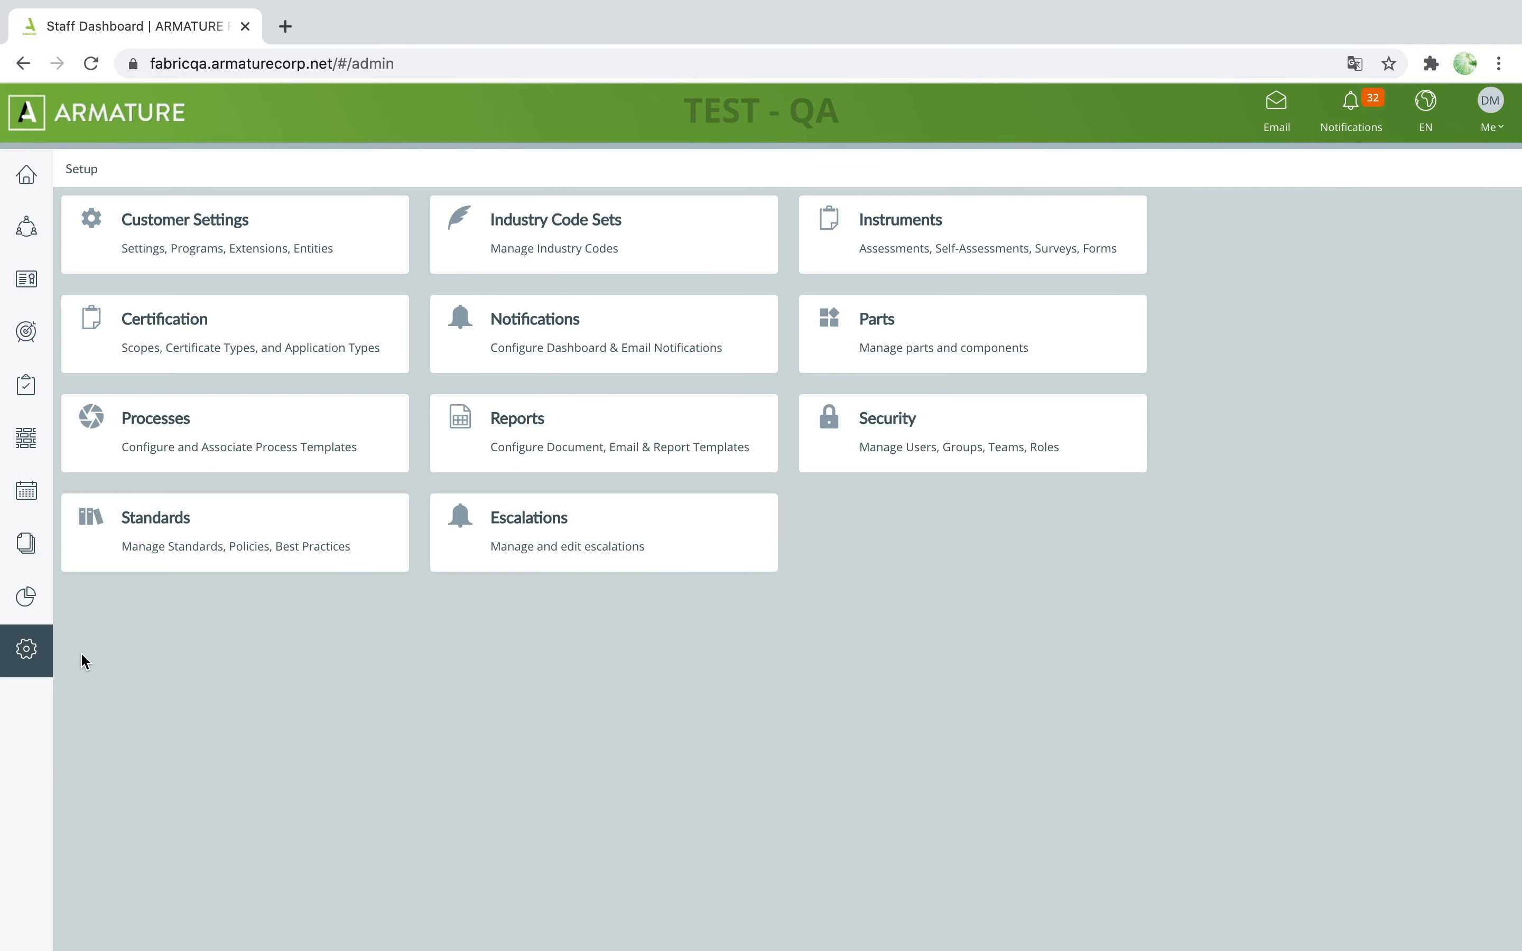
left_click(213, 364)
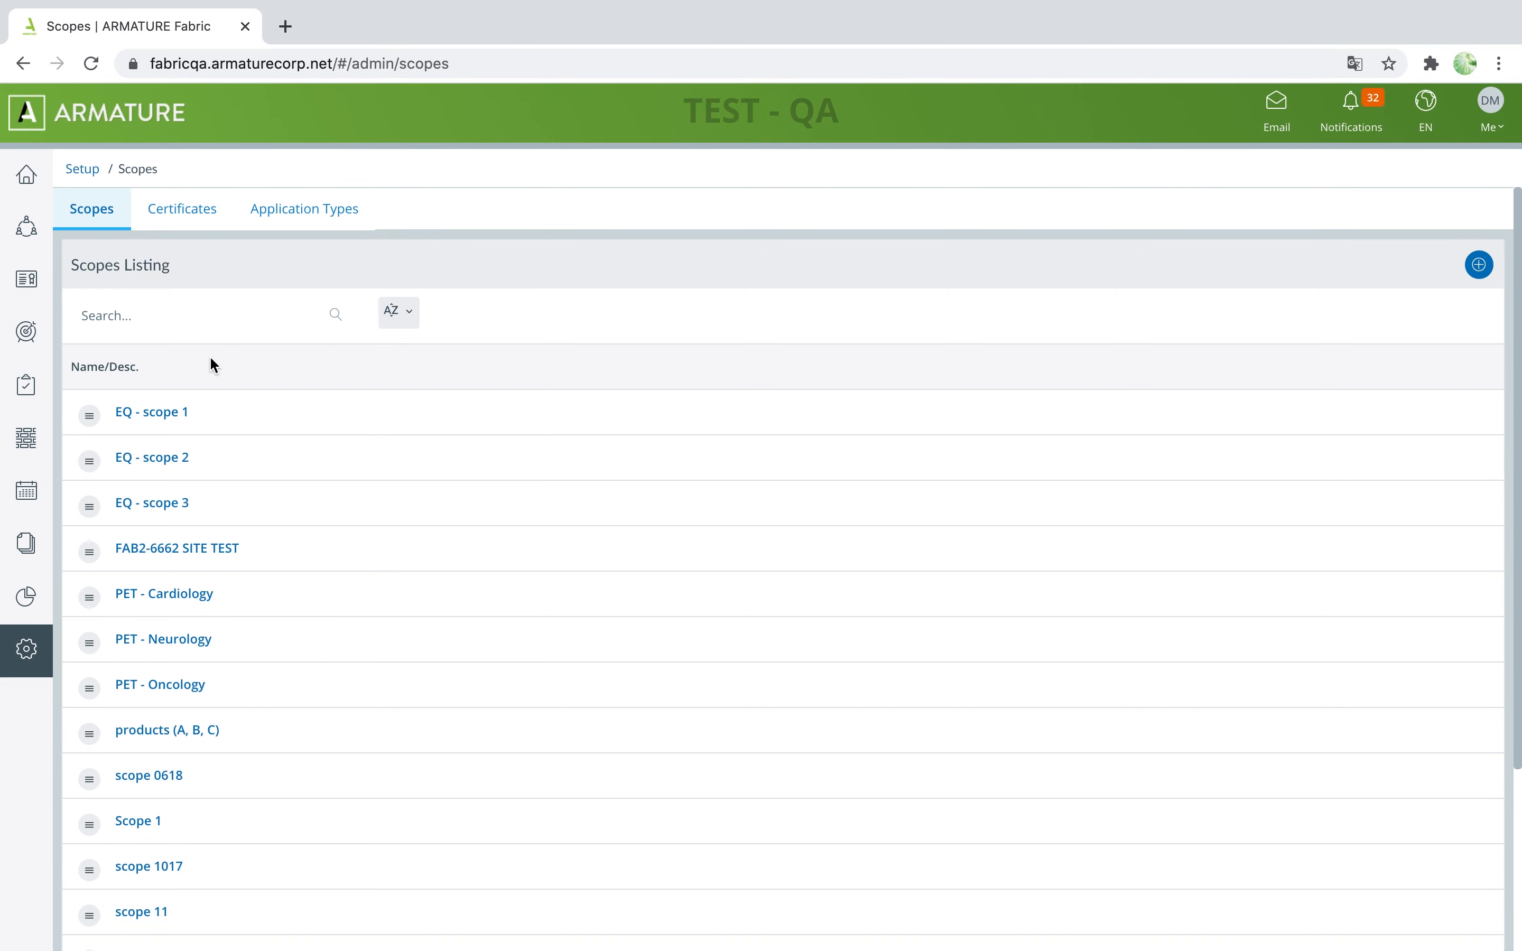
left_click(1482, 265)
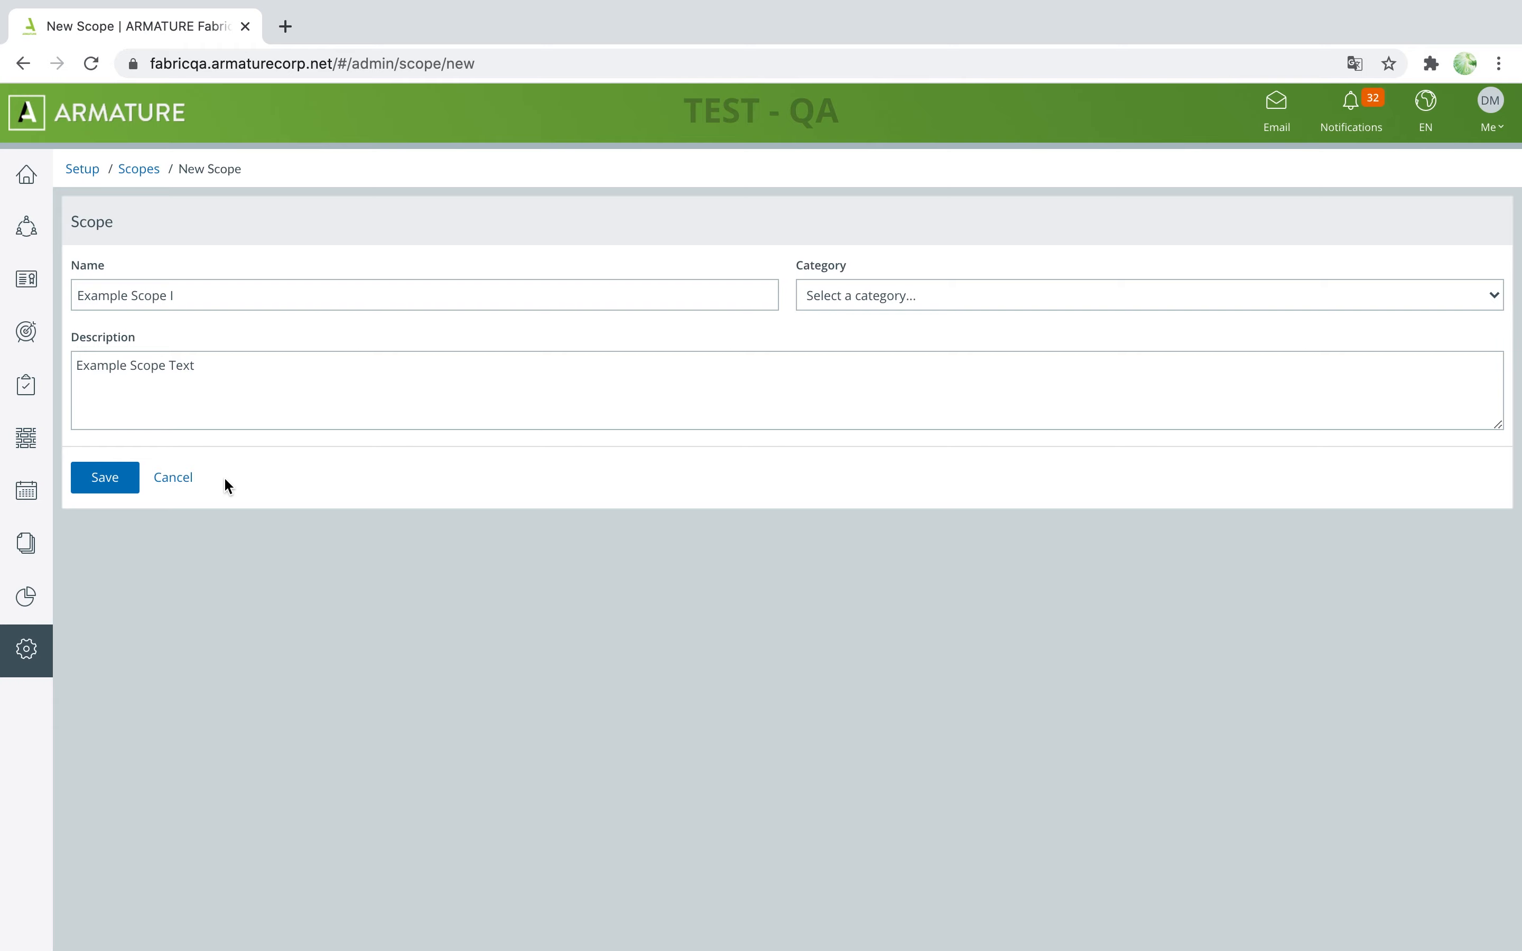
left_click(107, 483)
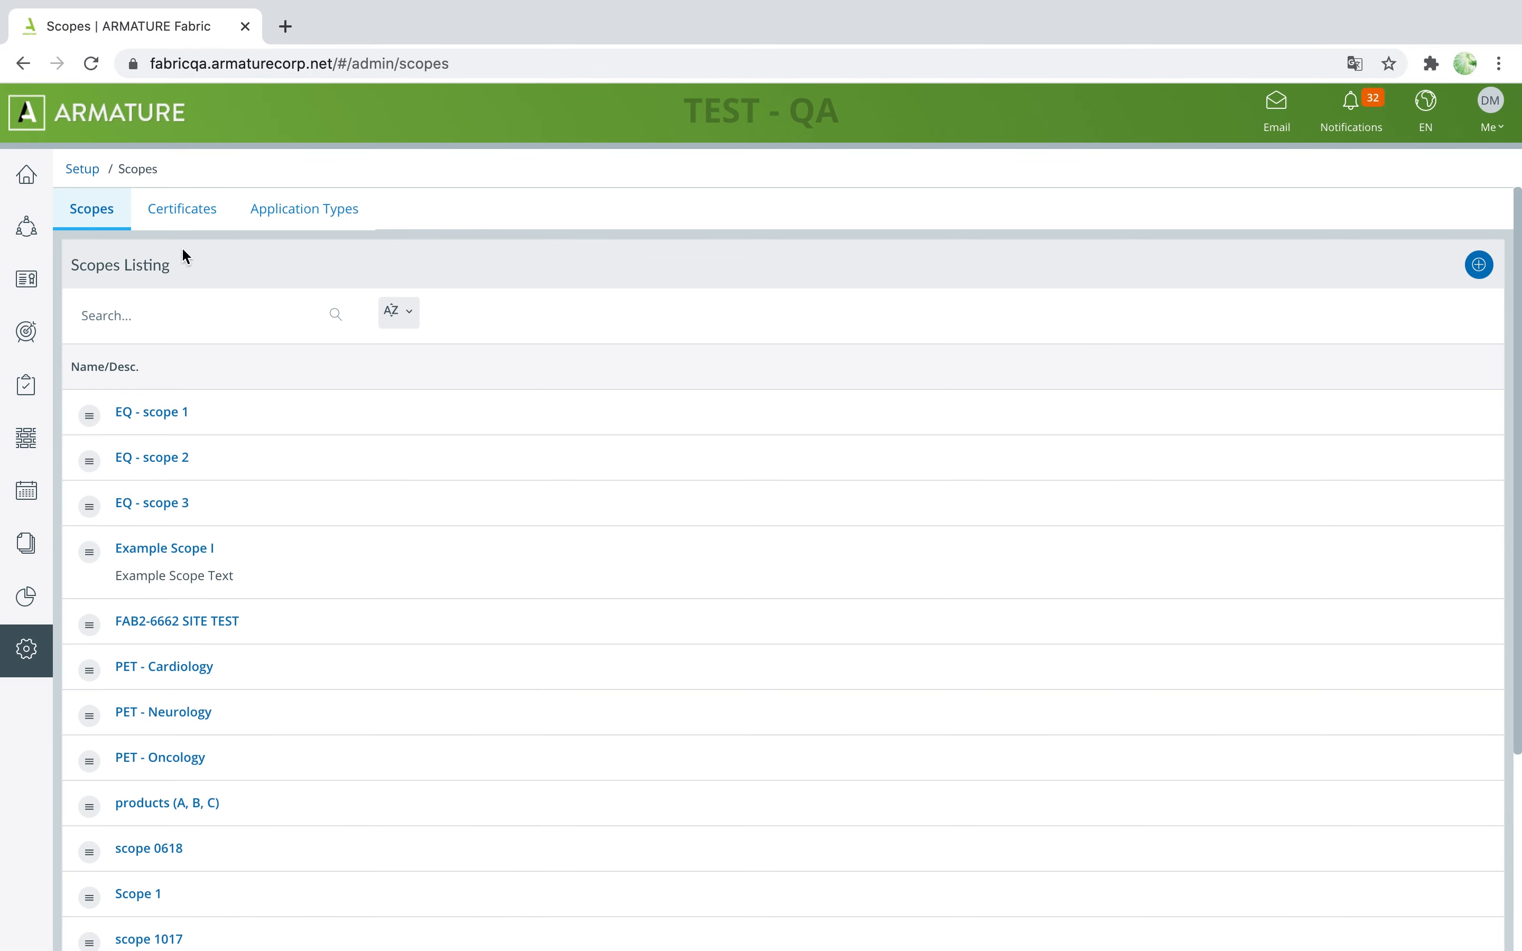
Start a certificate type with name and display name Example Cert I, sub-type Standard and certificate number prefix CN
left_click(184, 214)
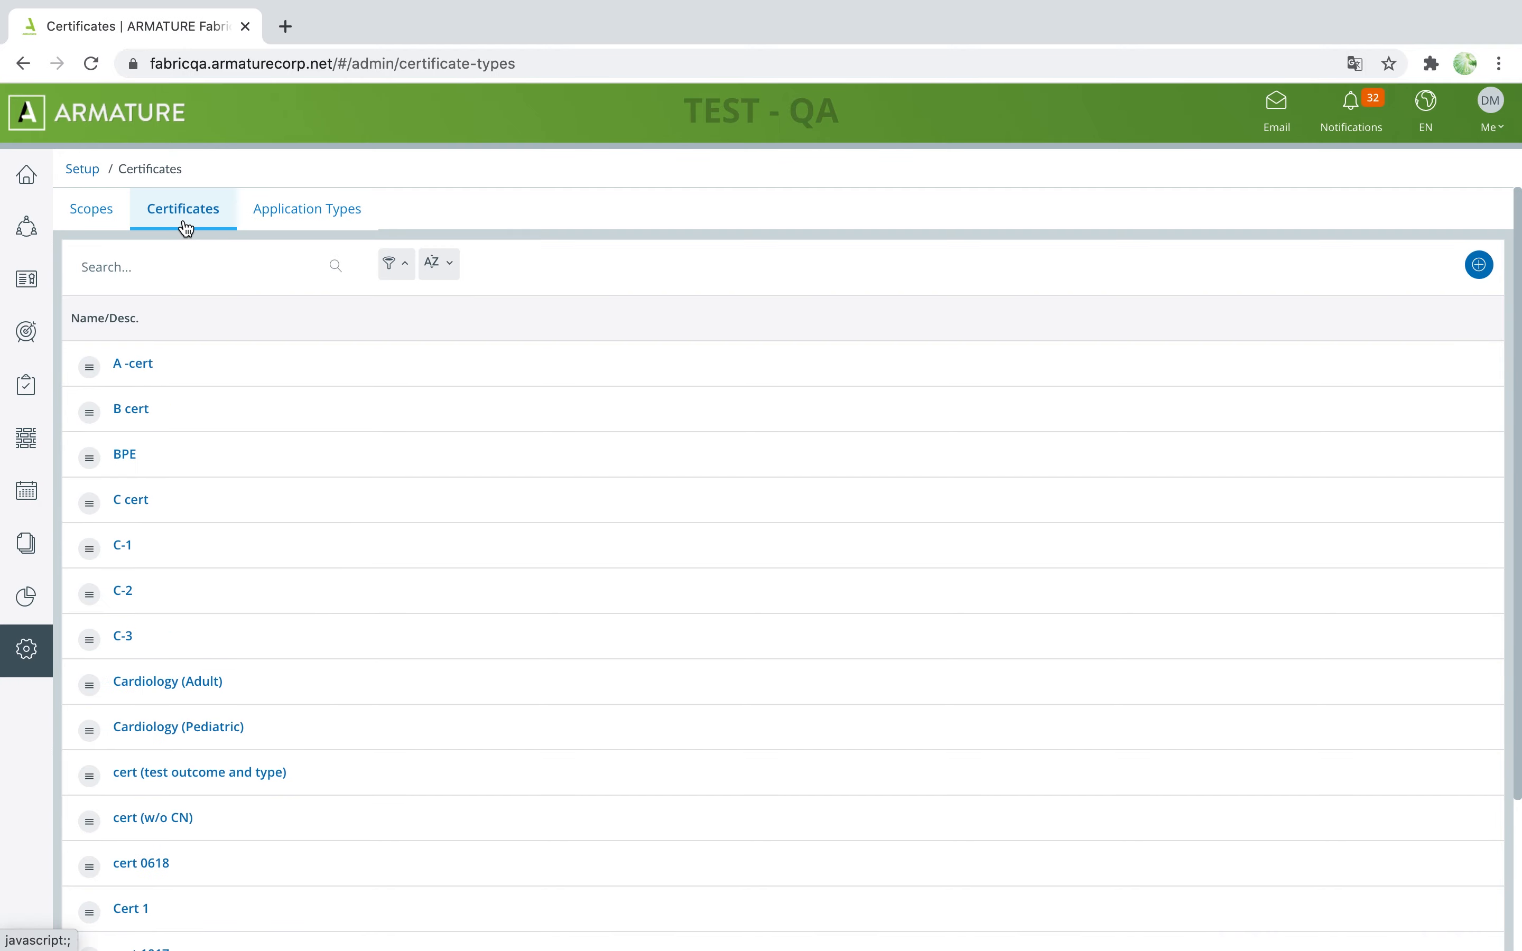
left_click(1478, 266)
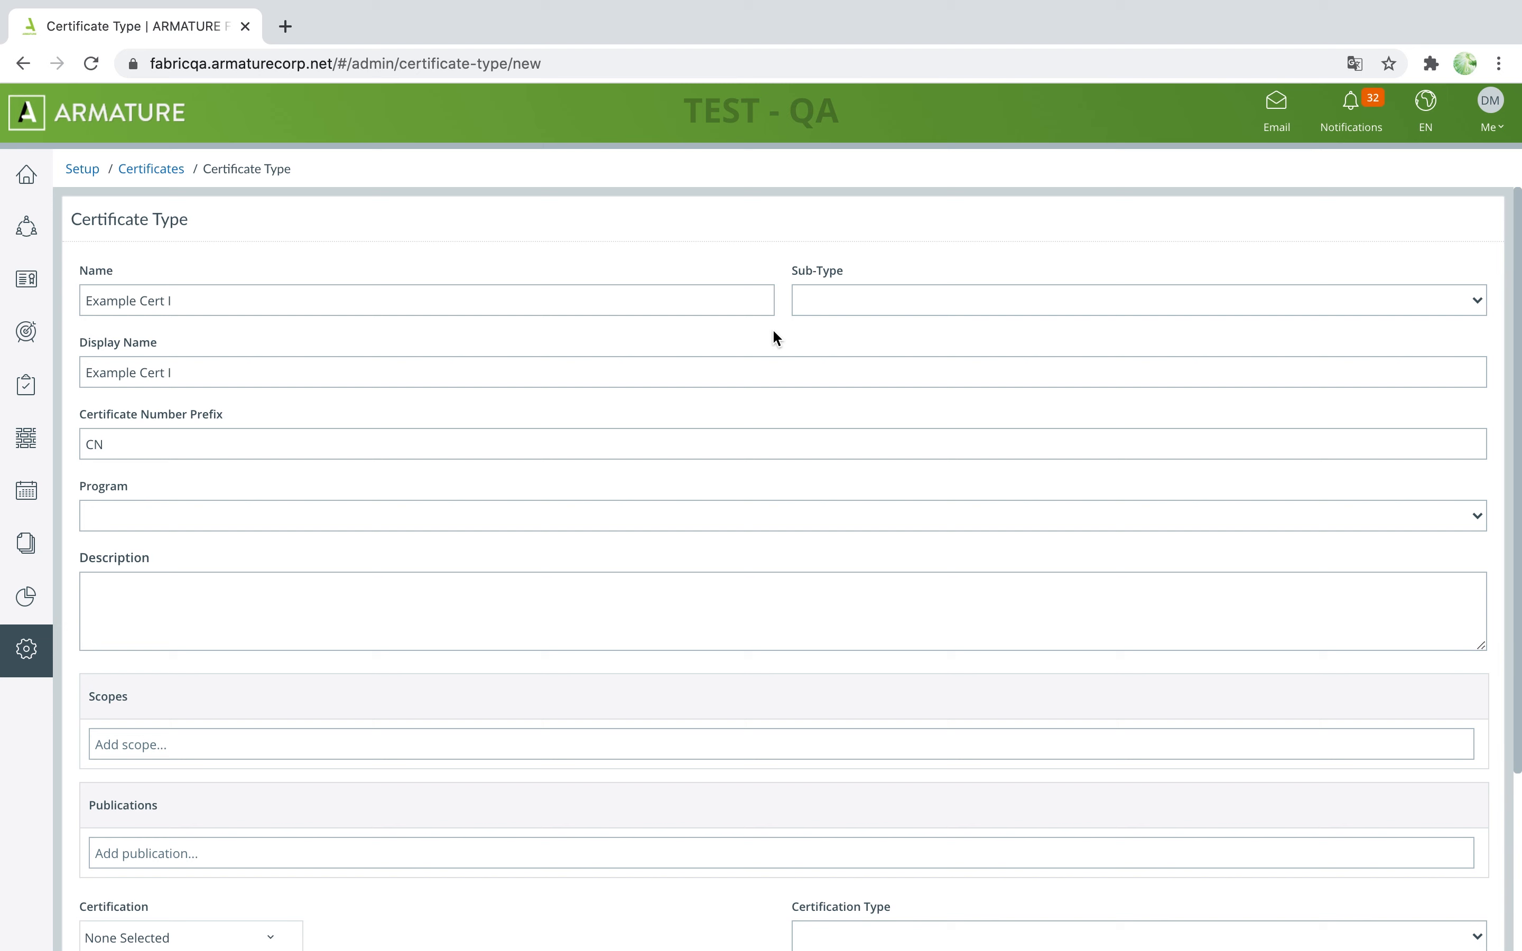
left_click(820, 298)
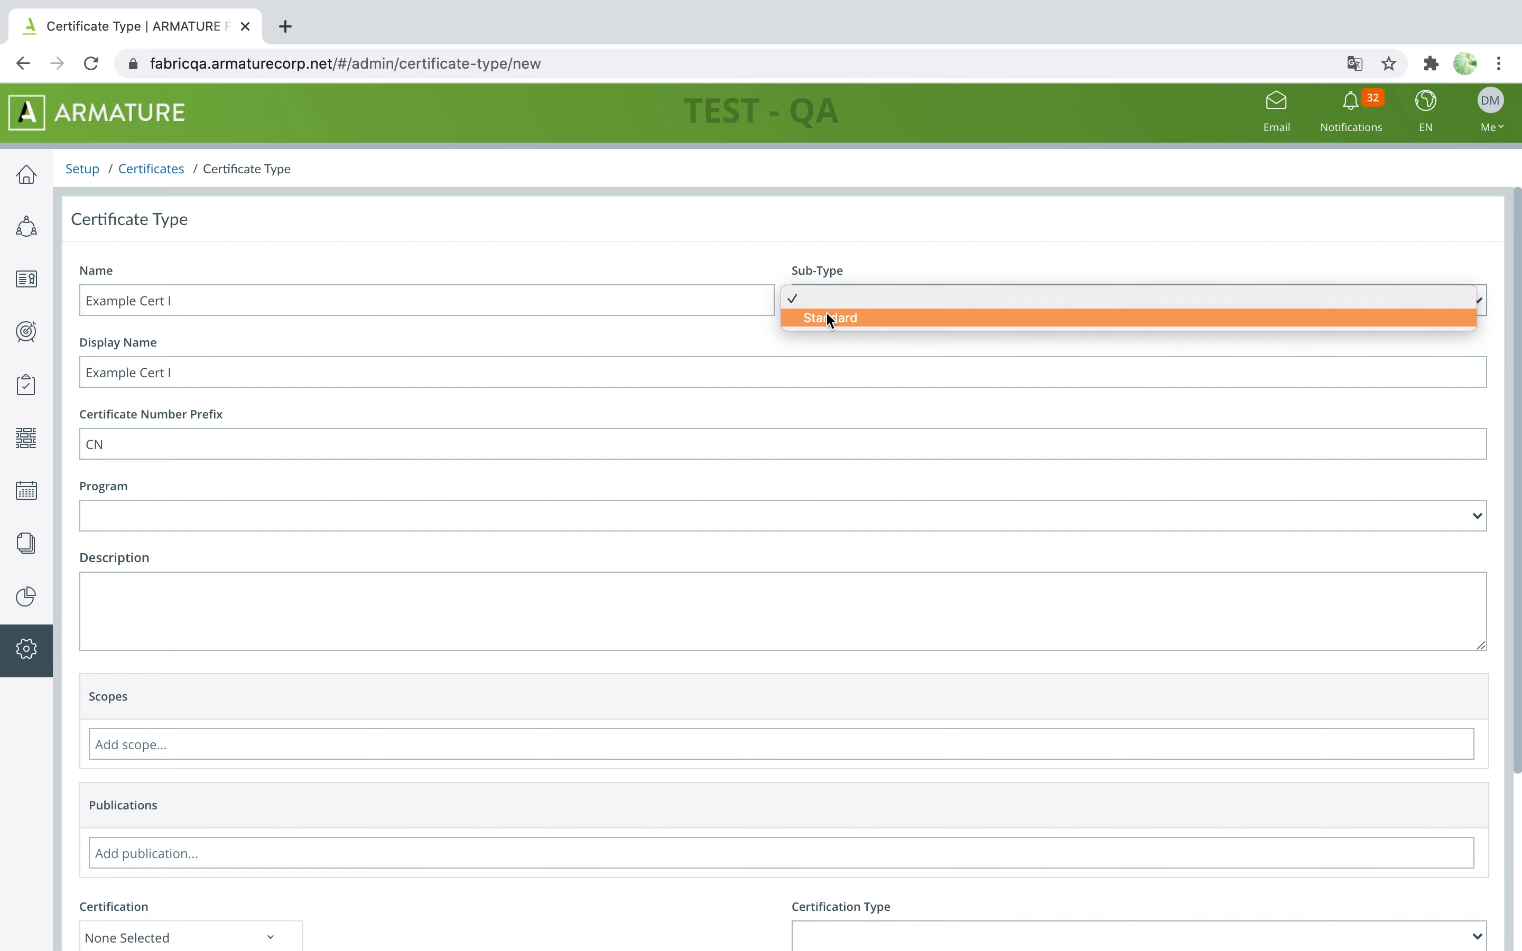
left_click(827, 317)
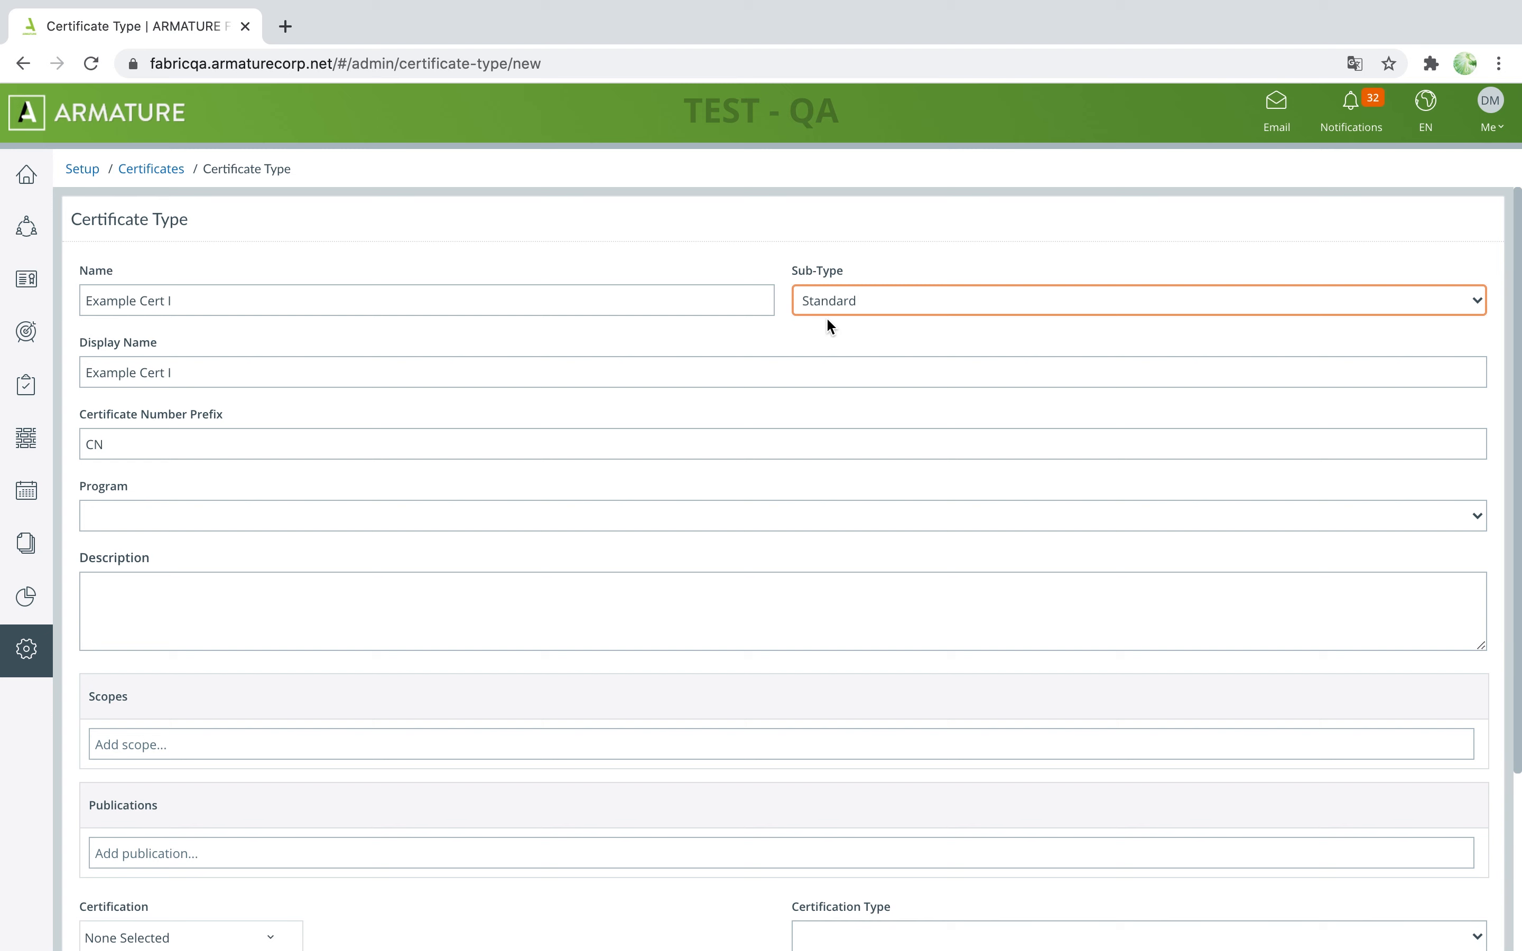
left_click(690, 443)
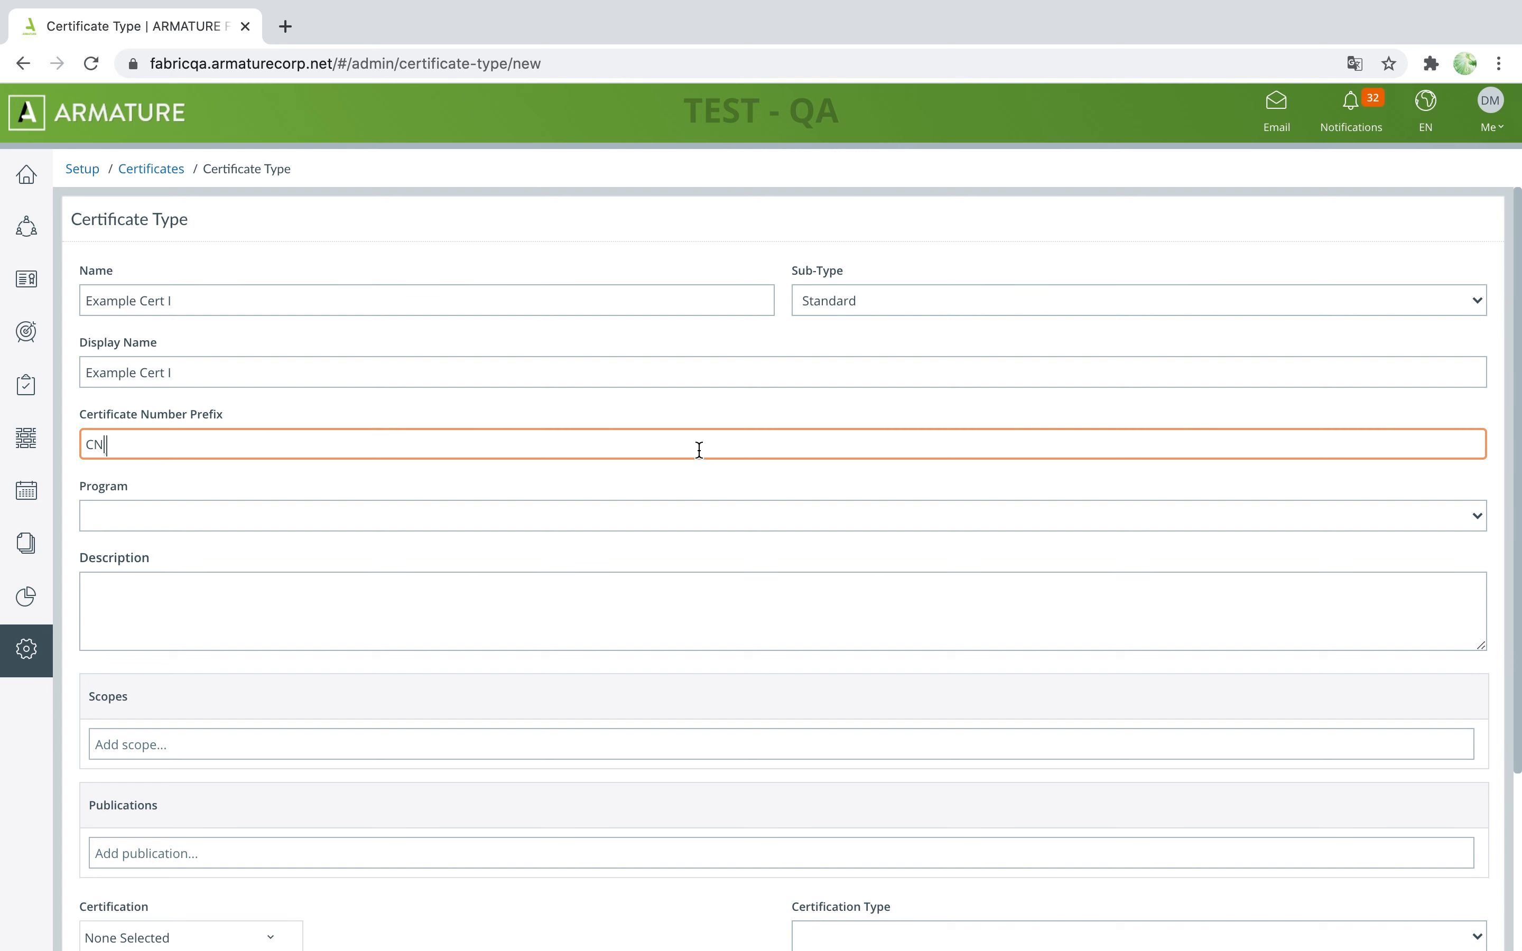
Add the description Example Description, scope Example Scope I and publication 0304 Cert Entity Info, and save the certificate type
left_click(685, 517)
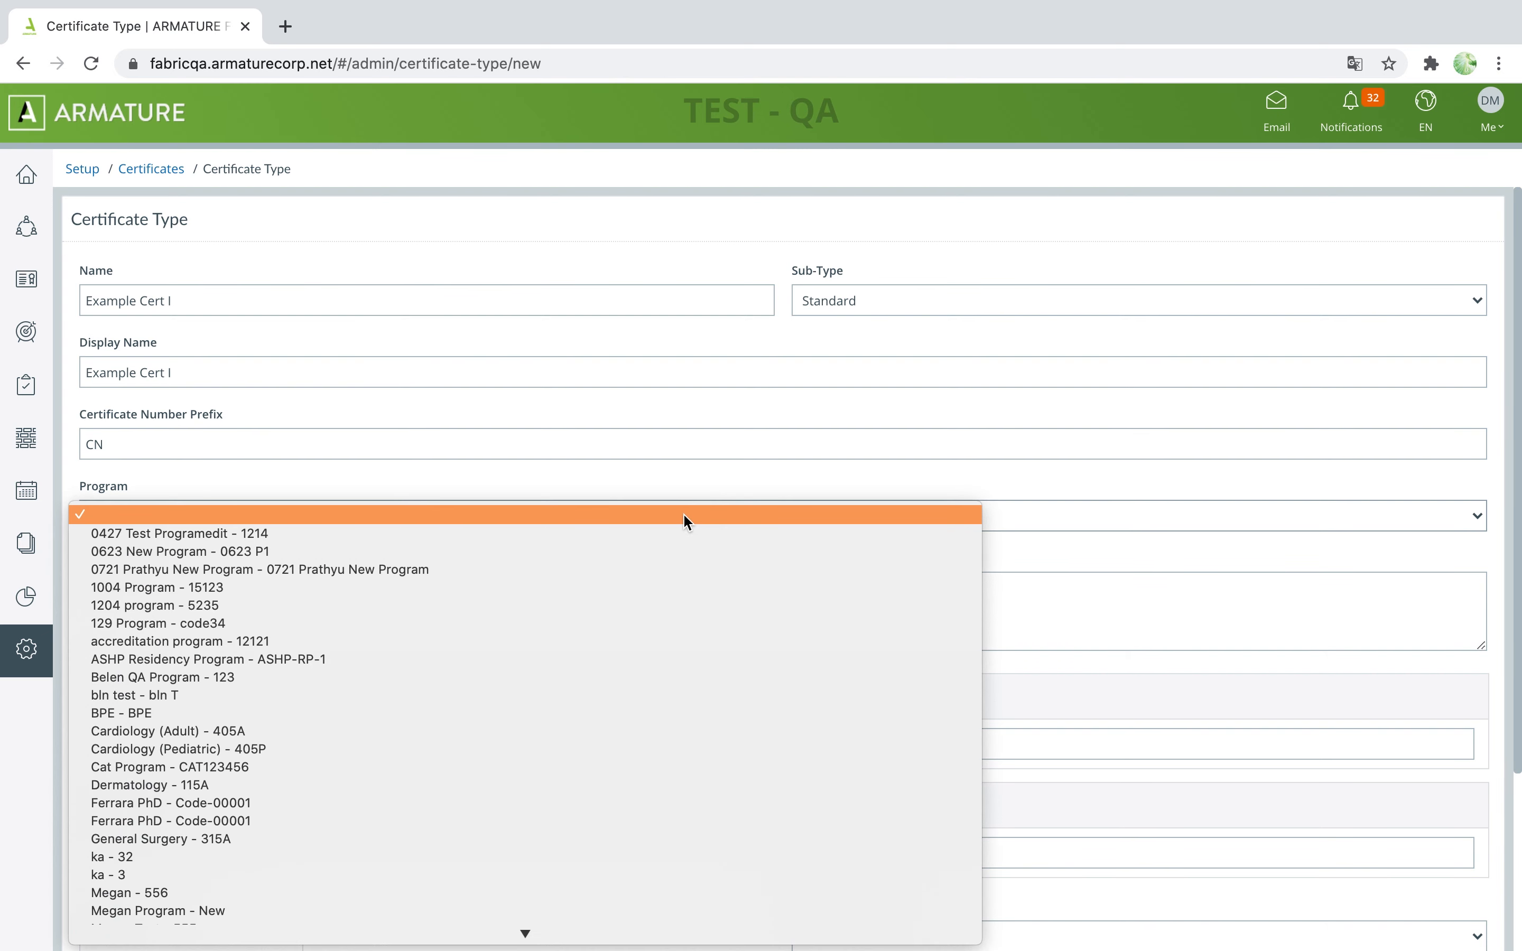
left_click(688, 481)
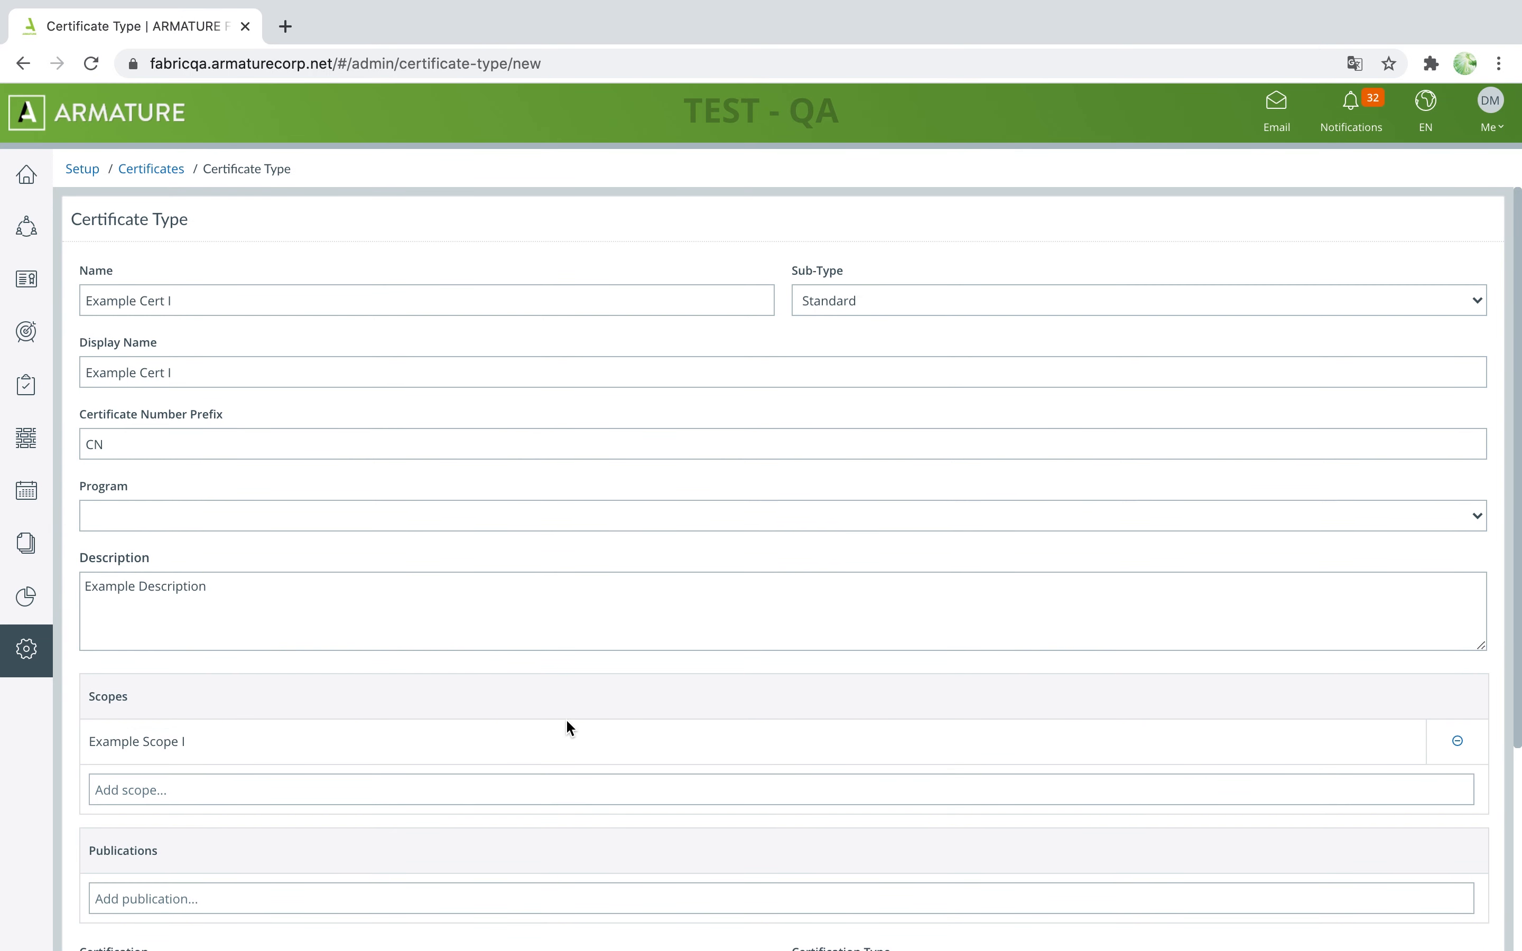
scroll(566, 721, "down", 5)
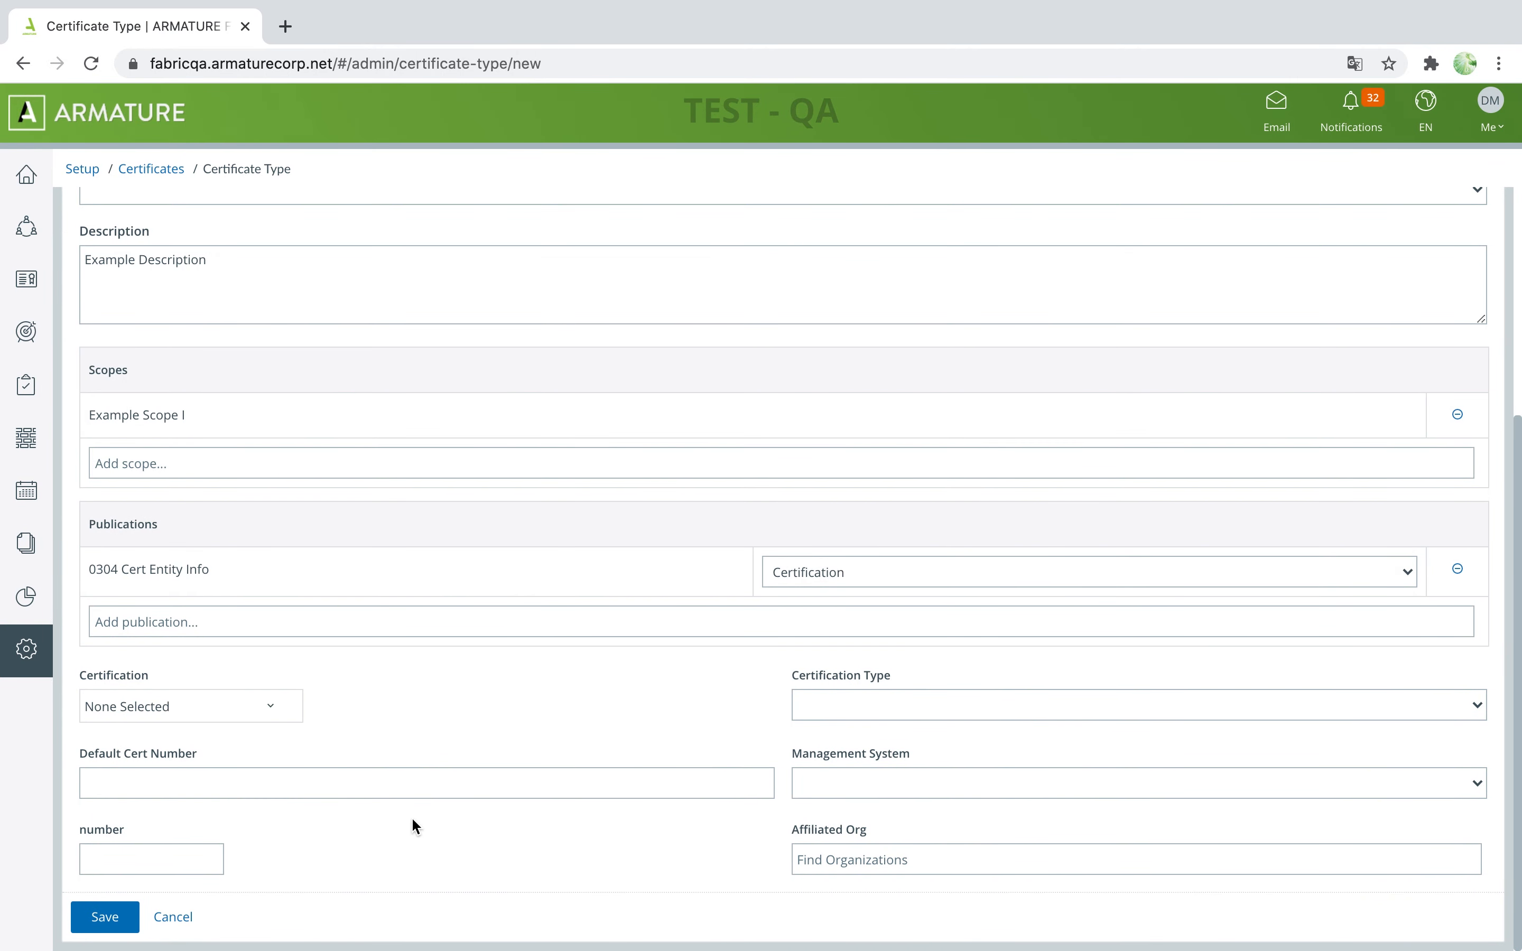
left_click(92, 913)
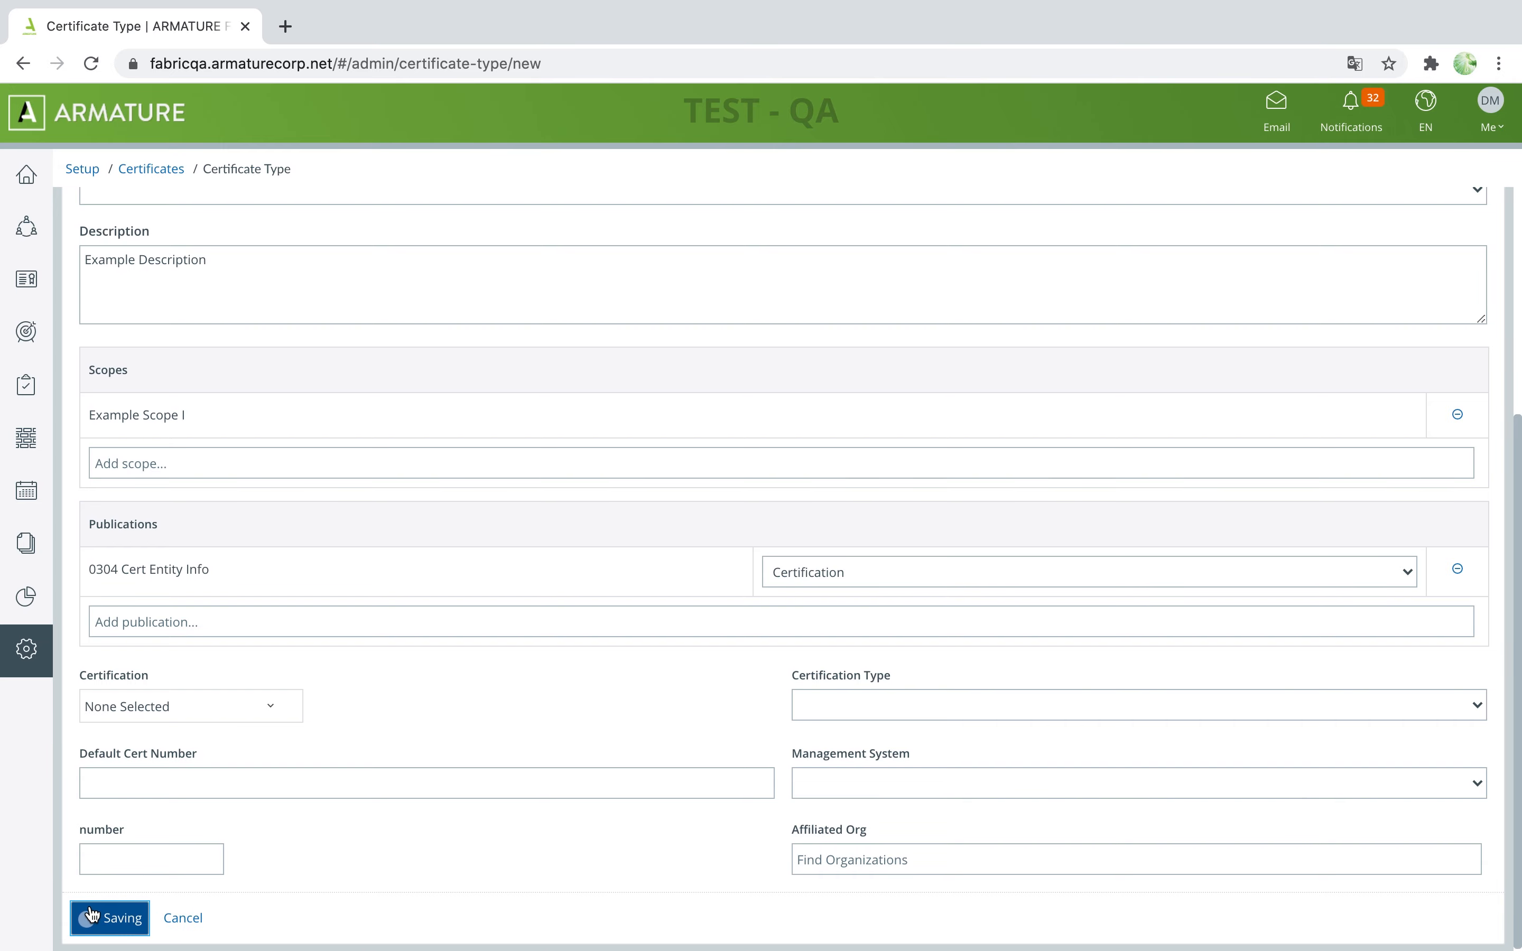
Create an application type named Example App I with the description Example Description and allow self start
left_click(328, 227)
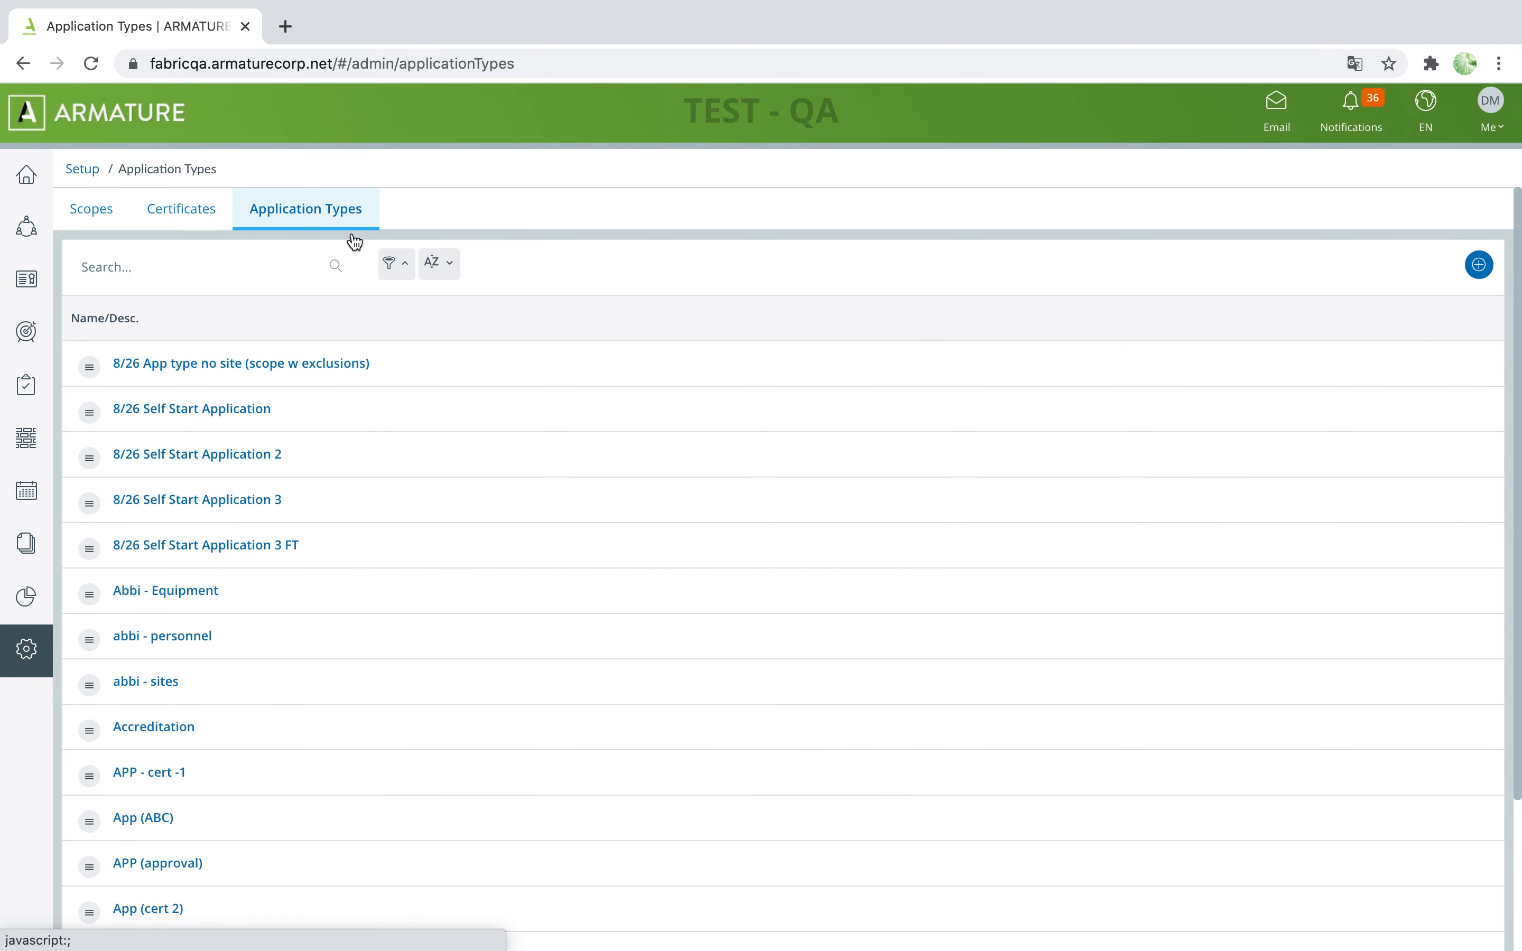
left_click(1478, 264)
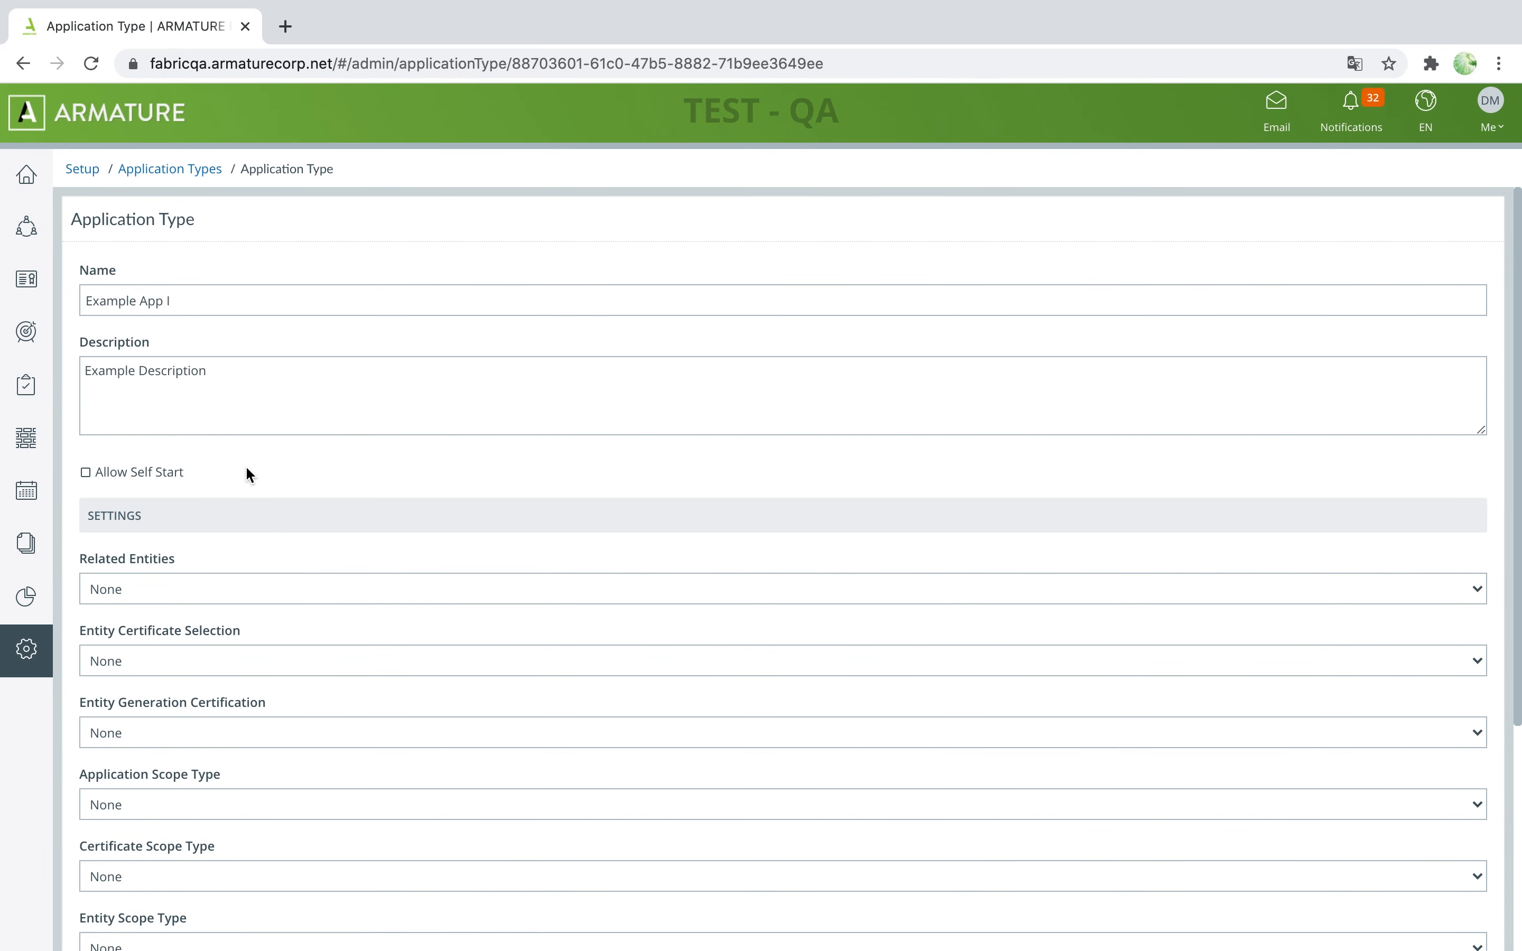
left_click(88, 475)
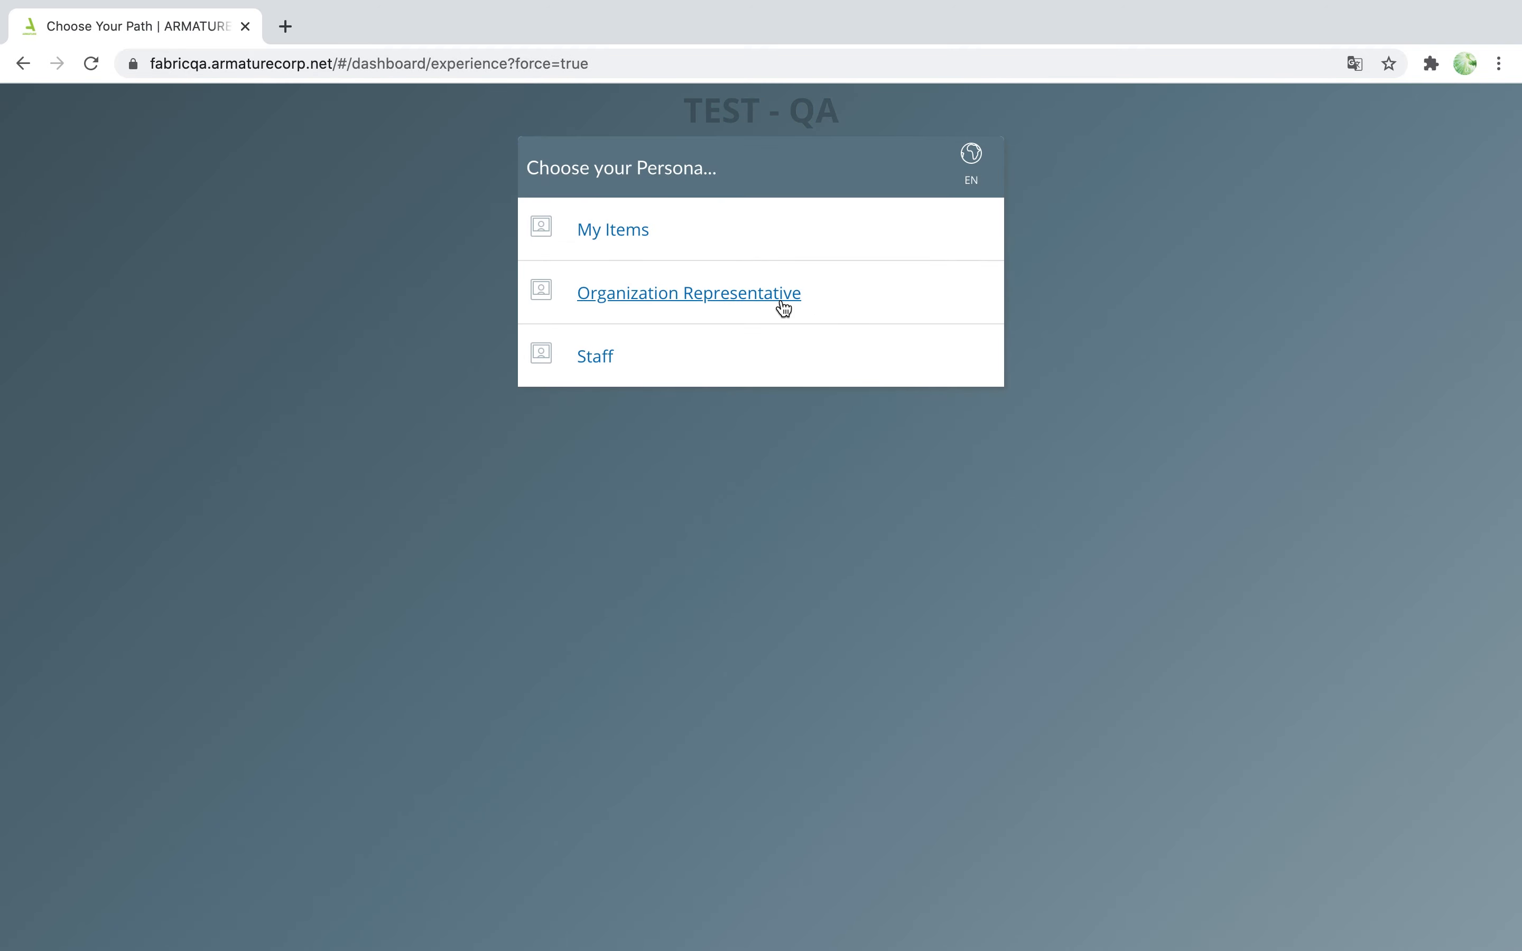
As an Organization Representative, start a new application for the organization using the type Example App I
left_click(778, 306)
left_click(371, 188)
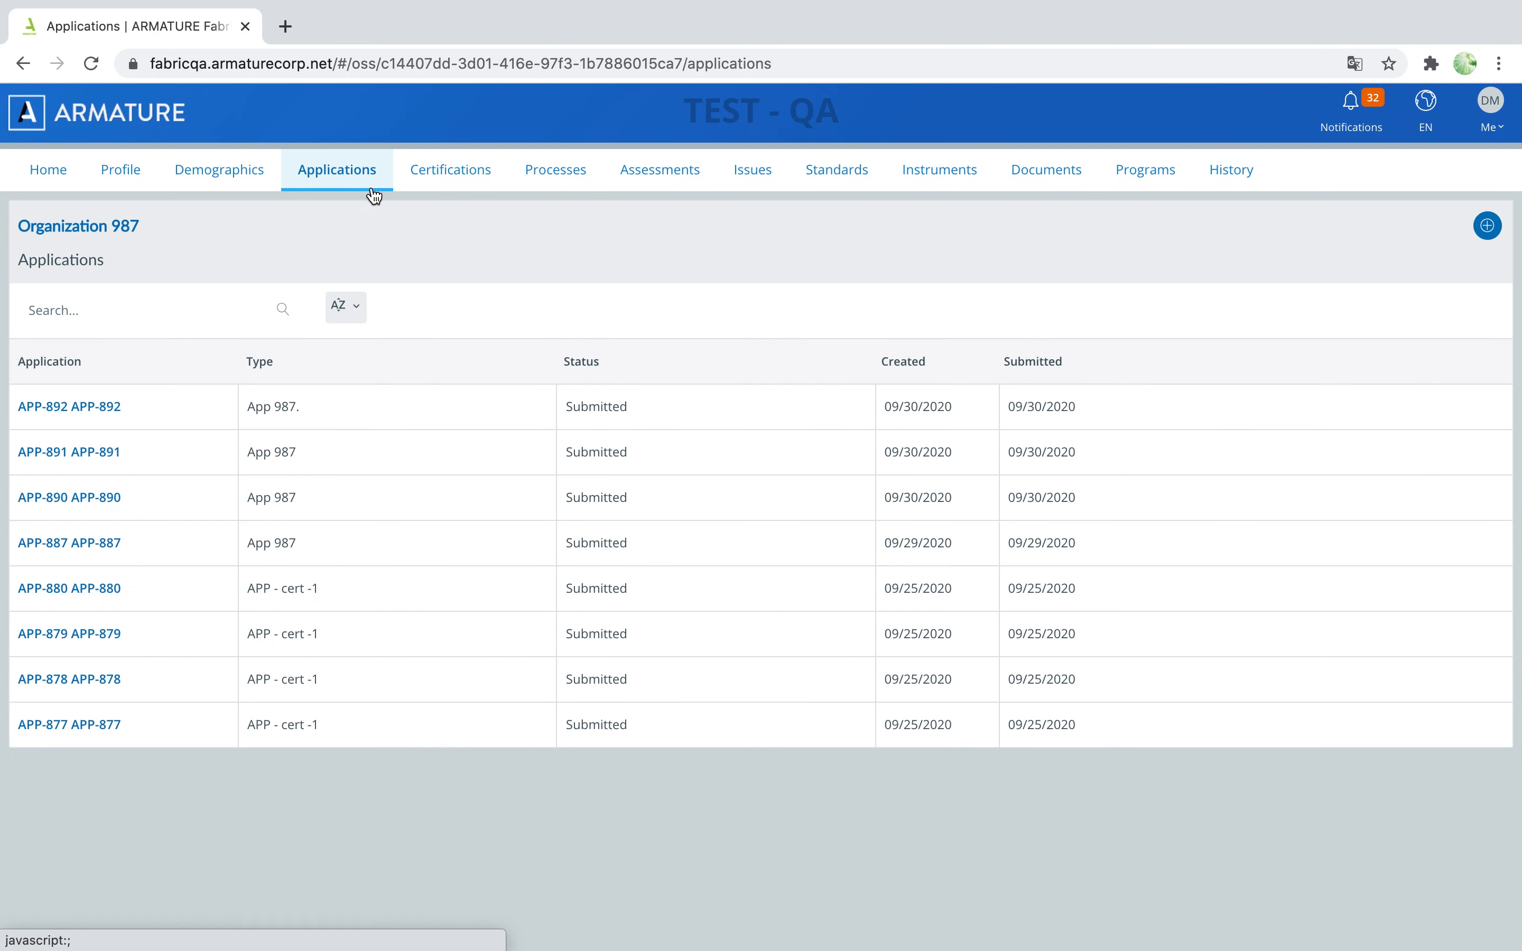
left_click(1487, 225)
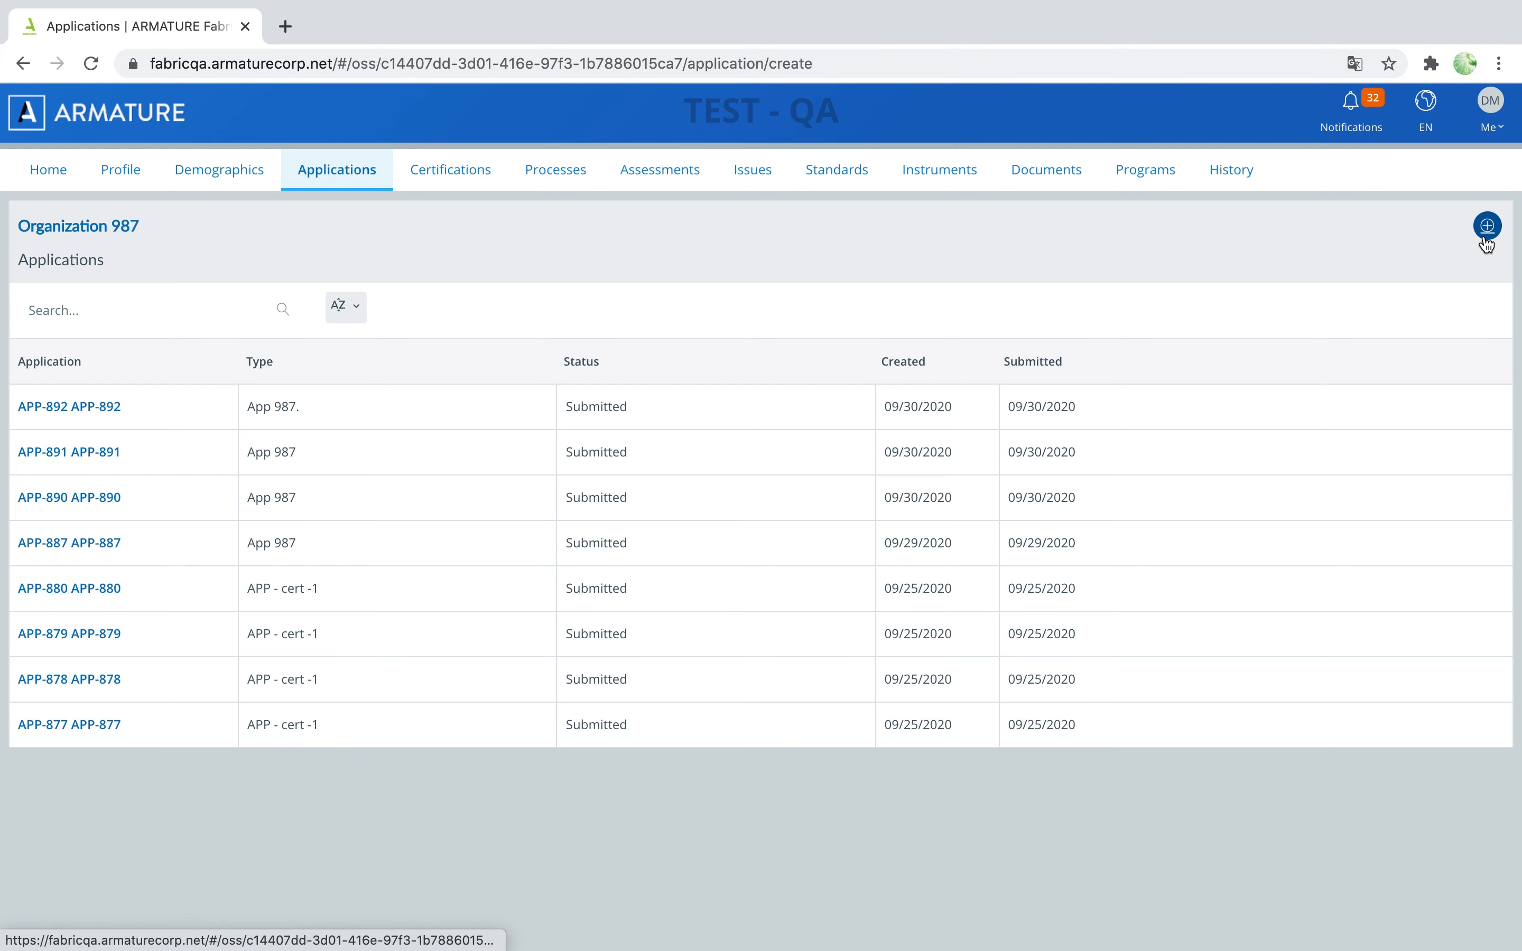
left_click(380, 297)
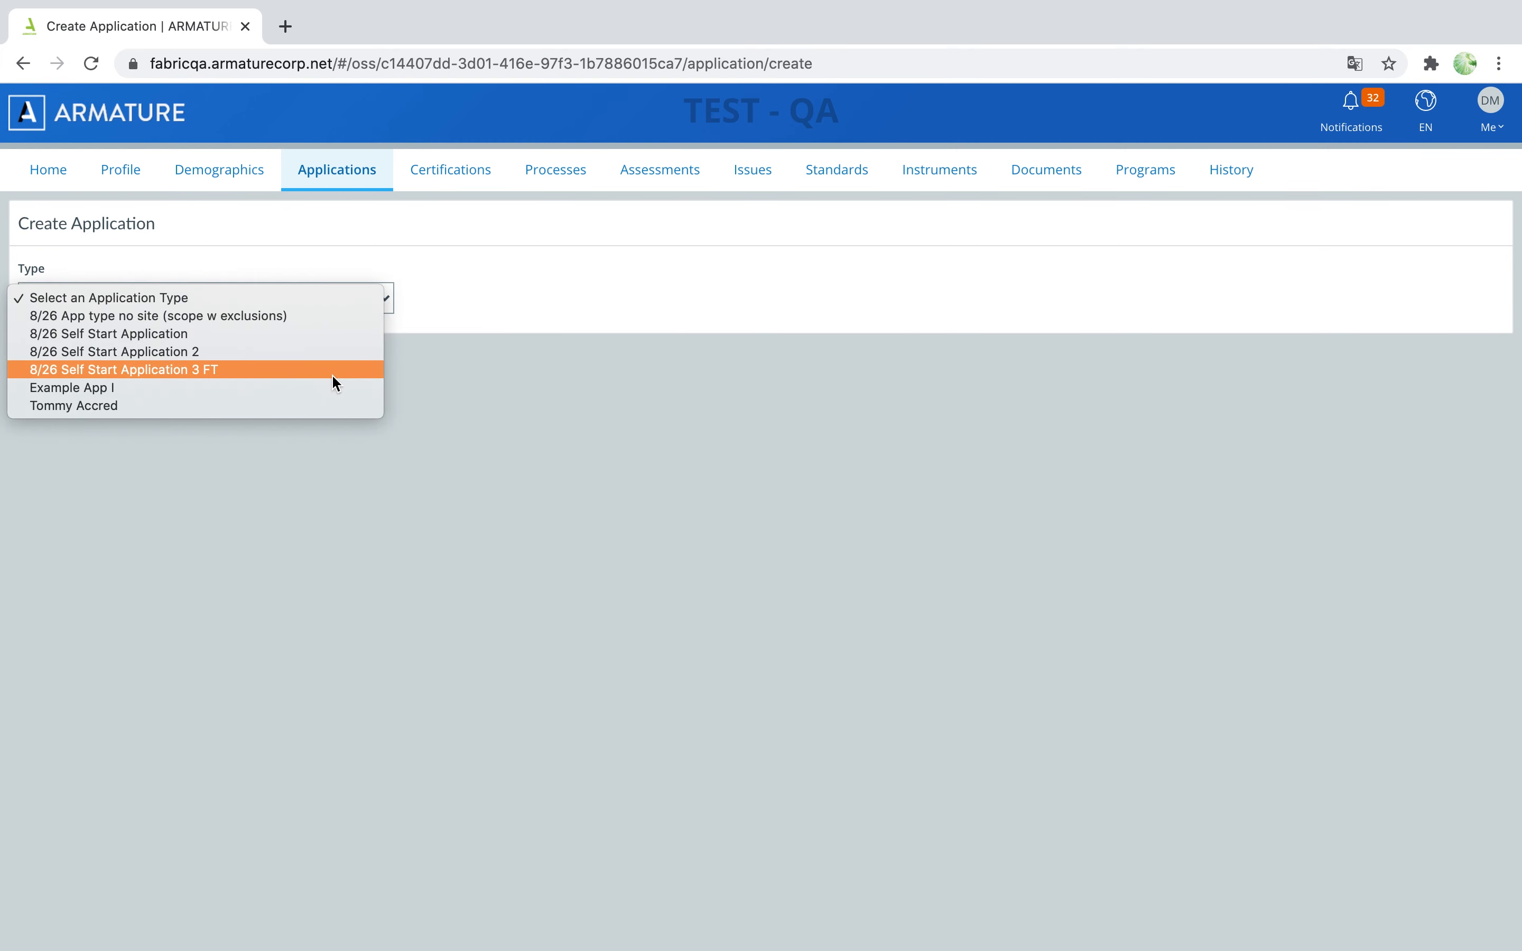
left_click(325, 387)
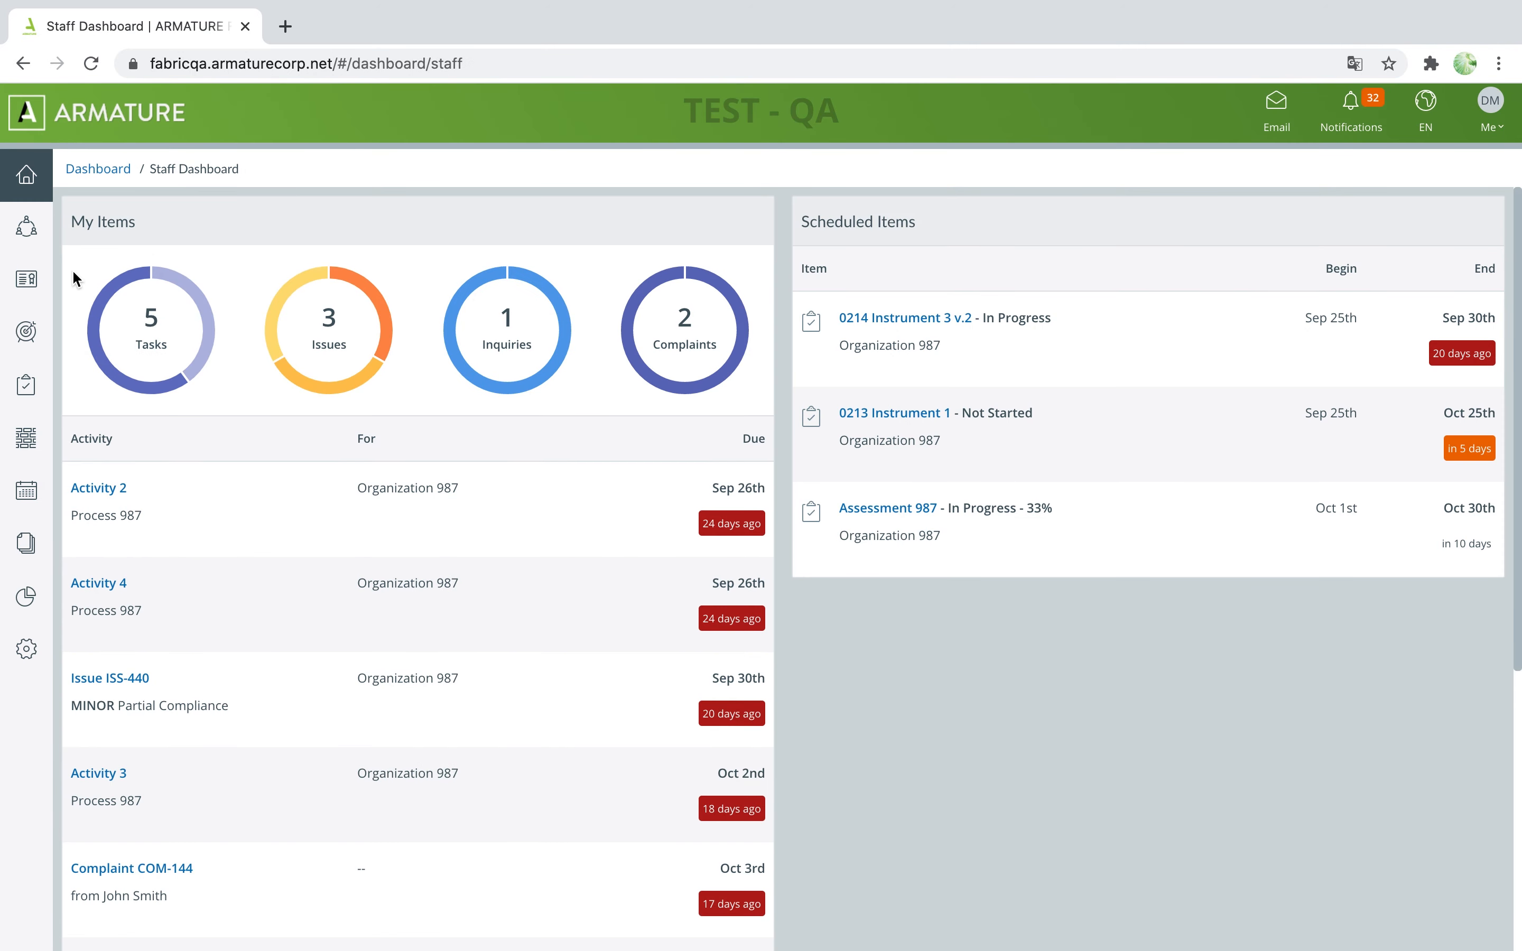
From the staff application listing, start an Example App I application for Organization 987, covering Multiple Locations (Sites) with Example Cert I
mouse_move(18, 288)
left_click(91, 321)
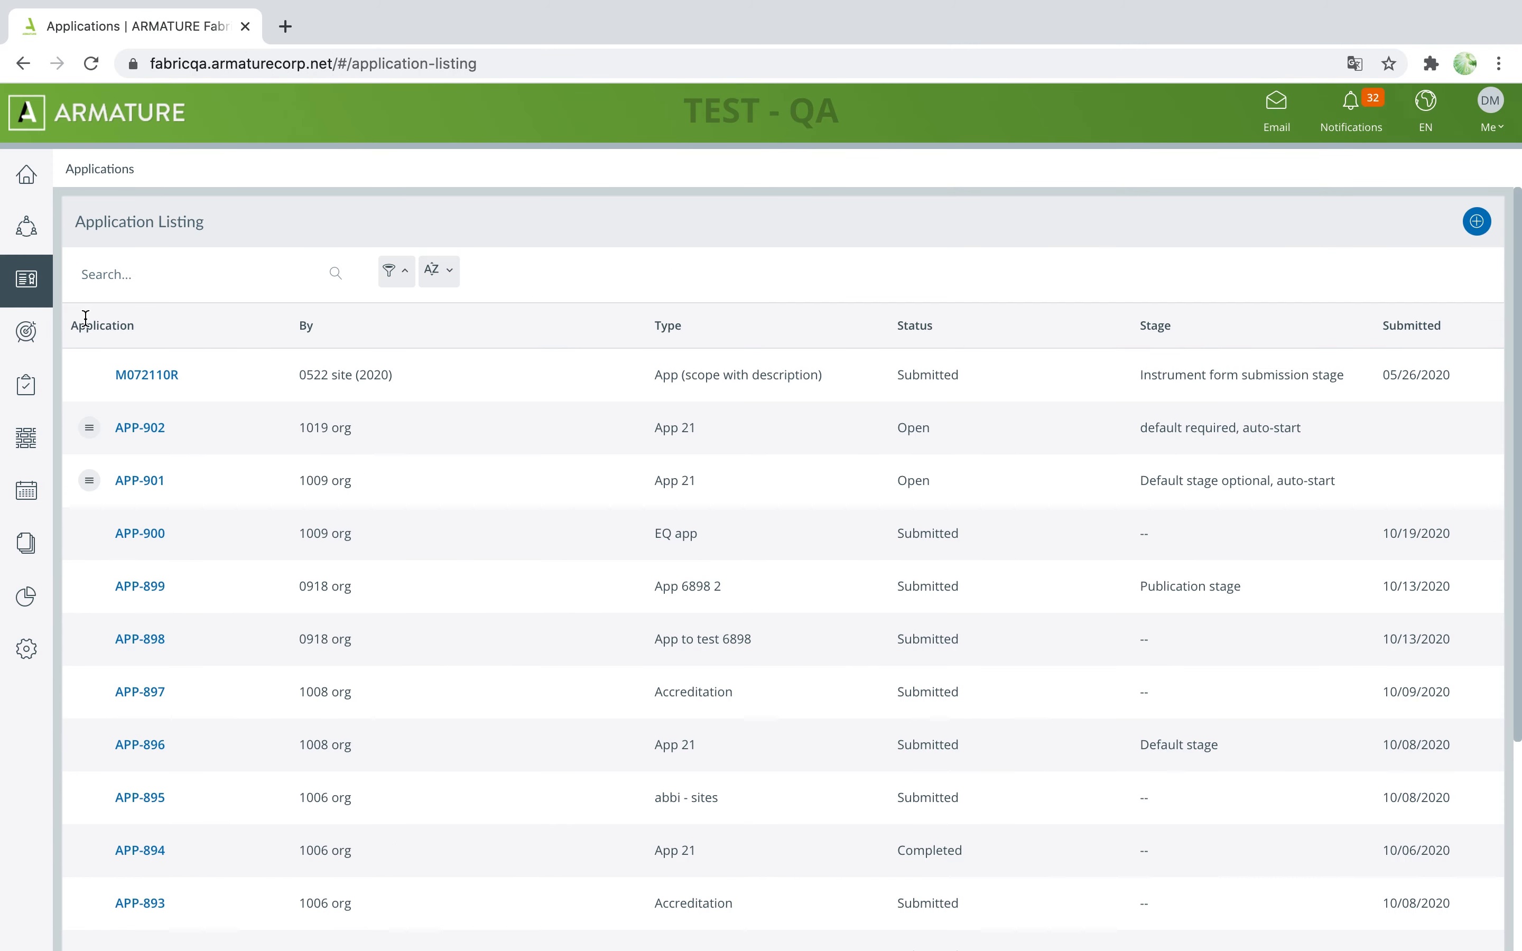
left_click(1477, 224)
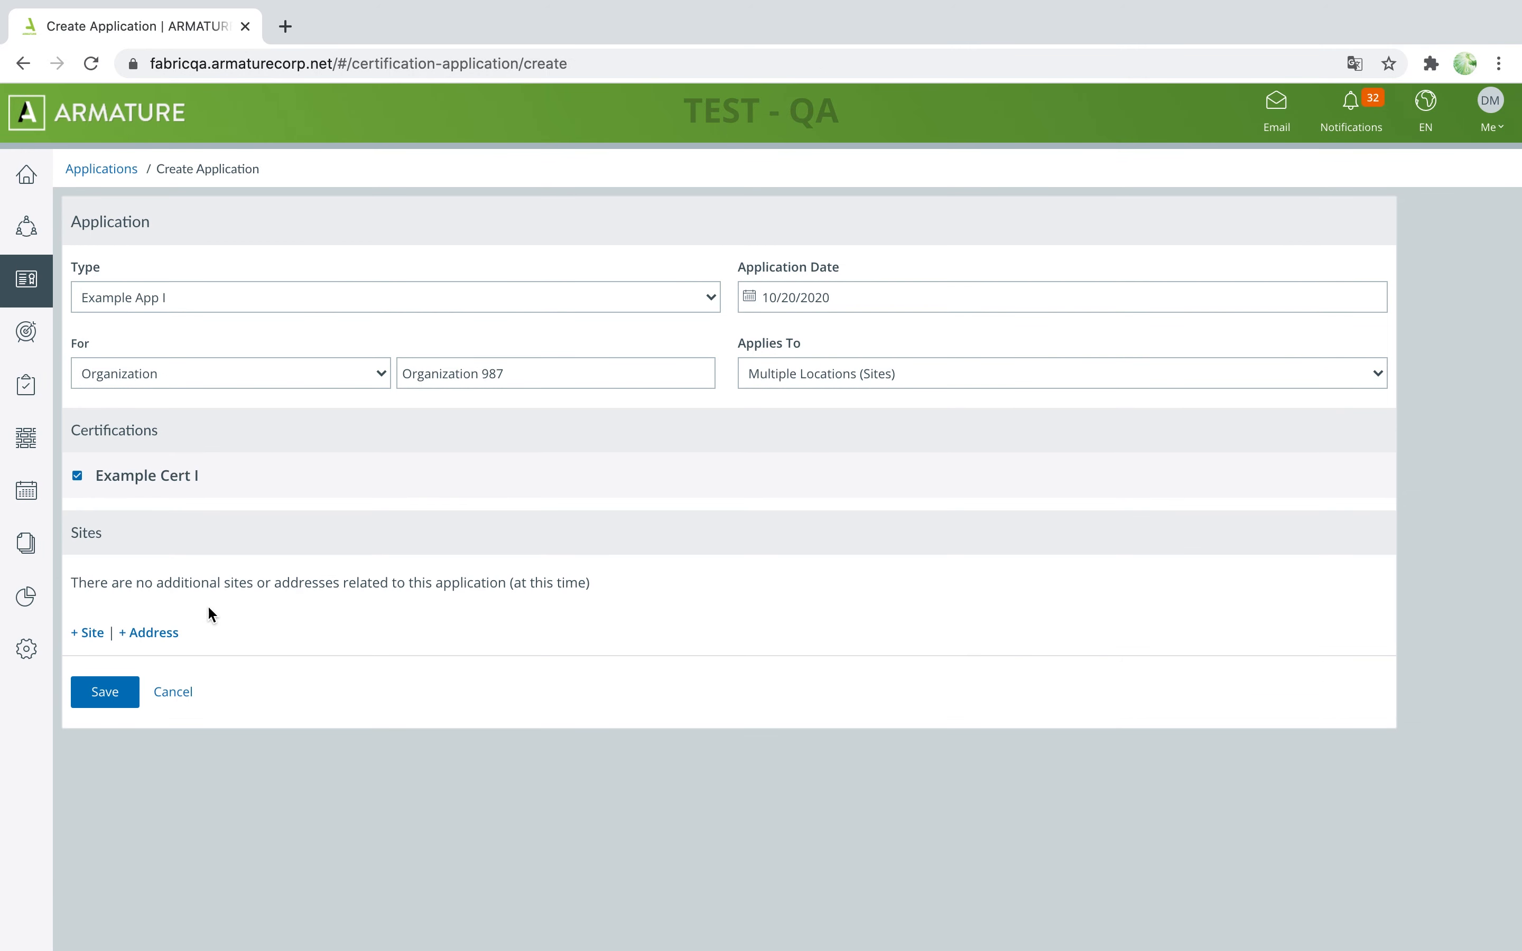
Add the sites 0000 Test 123 - ARMATURE North3 and 0001 Test to the application
left_click(87, 632)
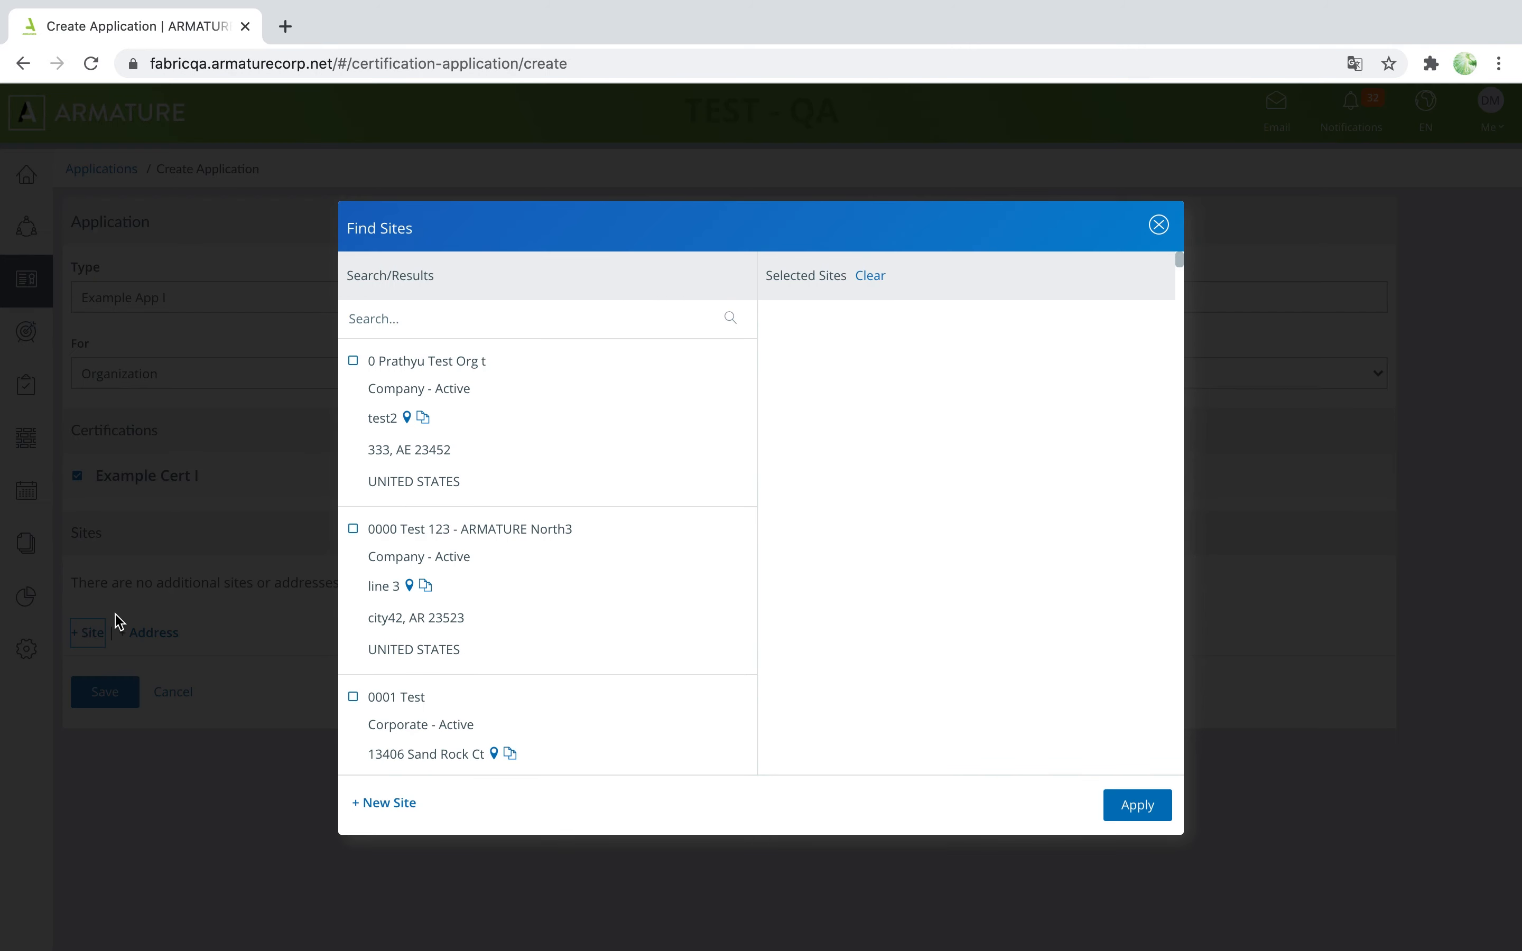
left_click(354, 528)
left_click(353, 696)
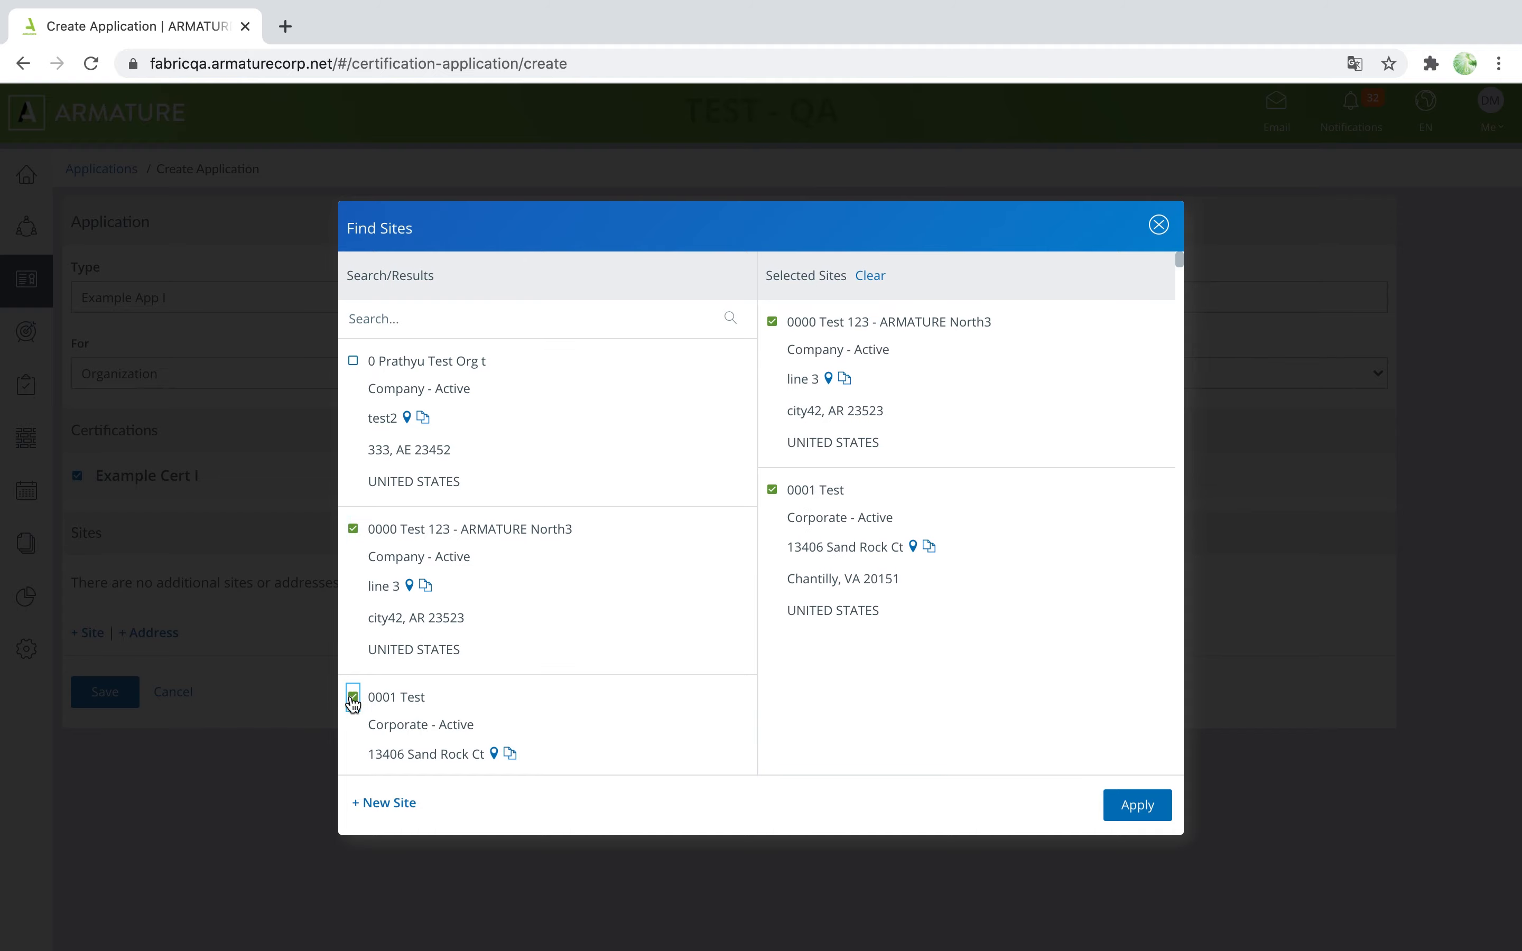
left_click(1137, 804)
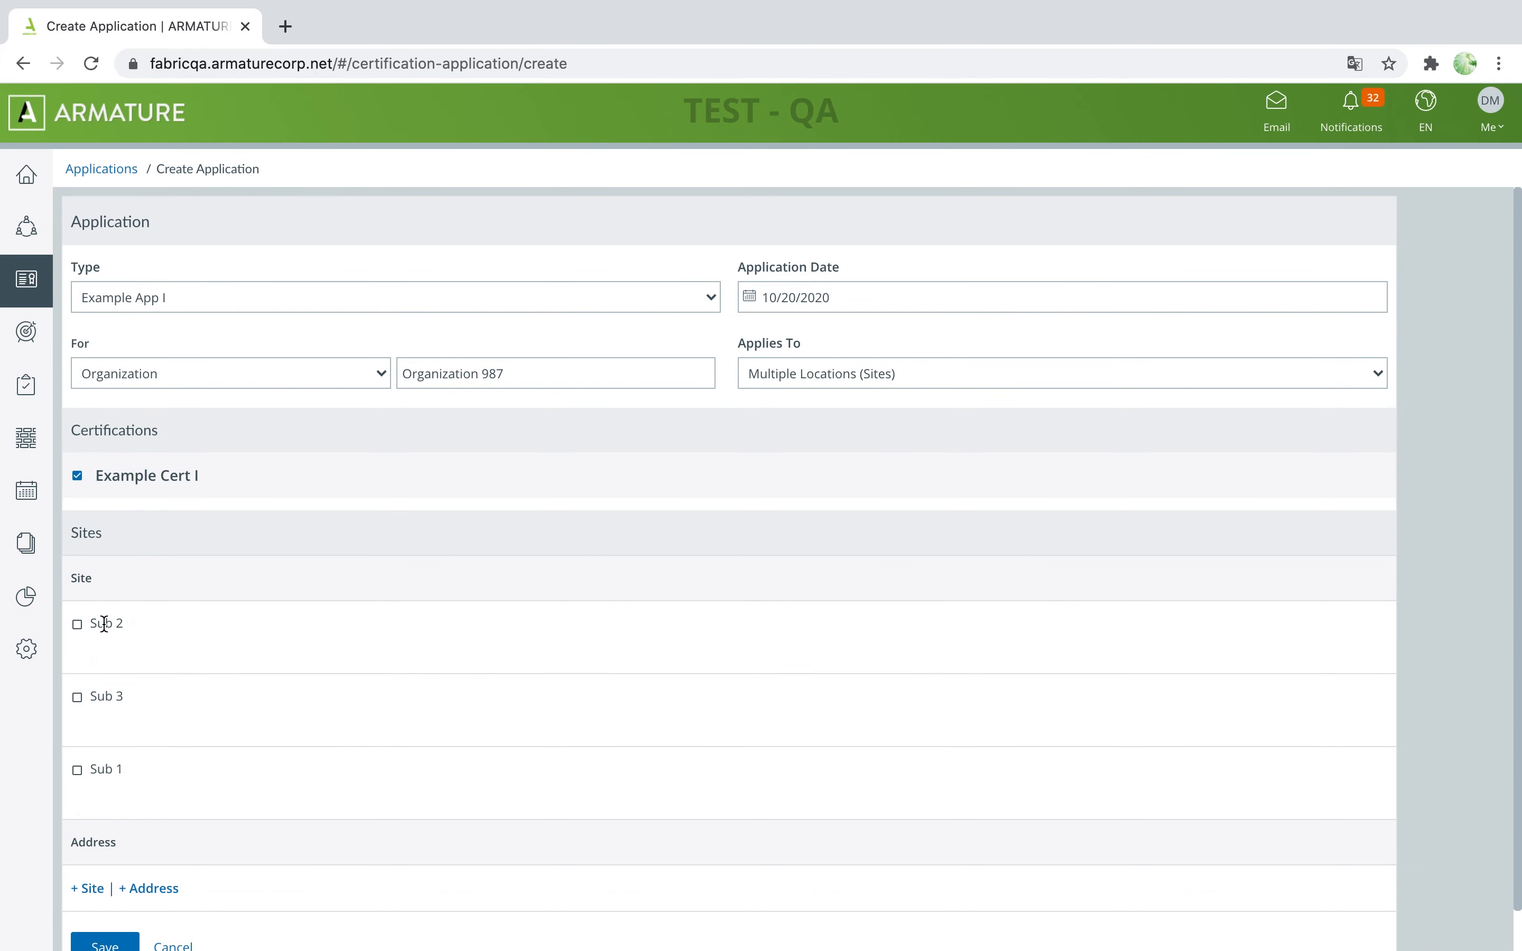
Include the existing sites Sub 2 and Sub 3 in the application and enter a new site named Sub 4
left_click(79, 625)
left_click(76, 698)
left_click(87, 888)
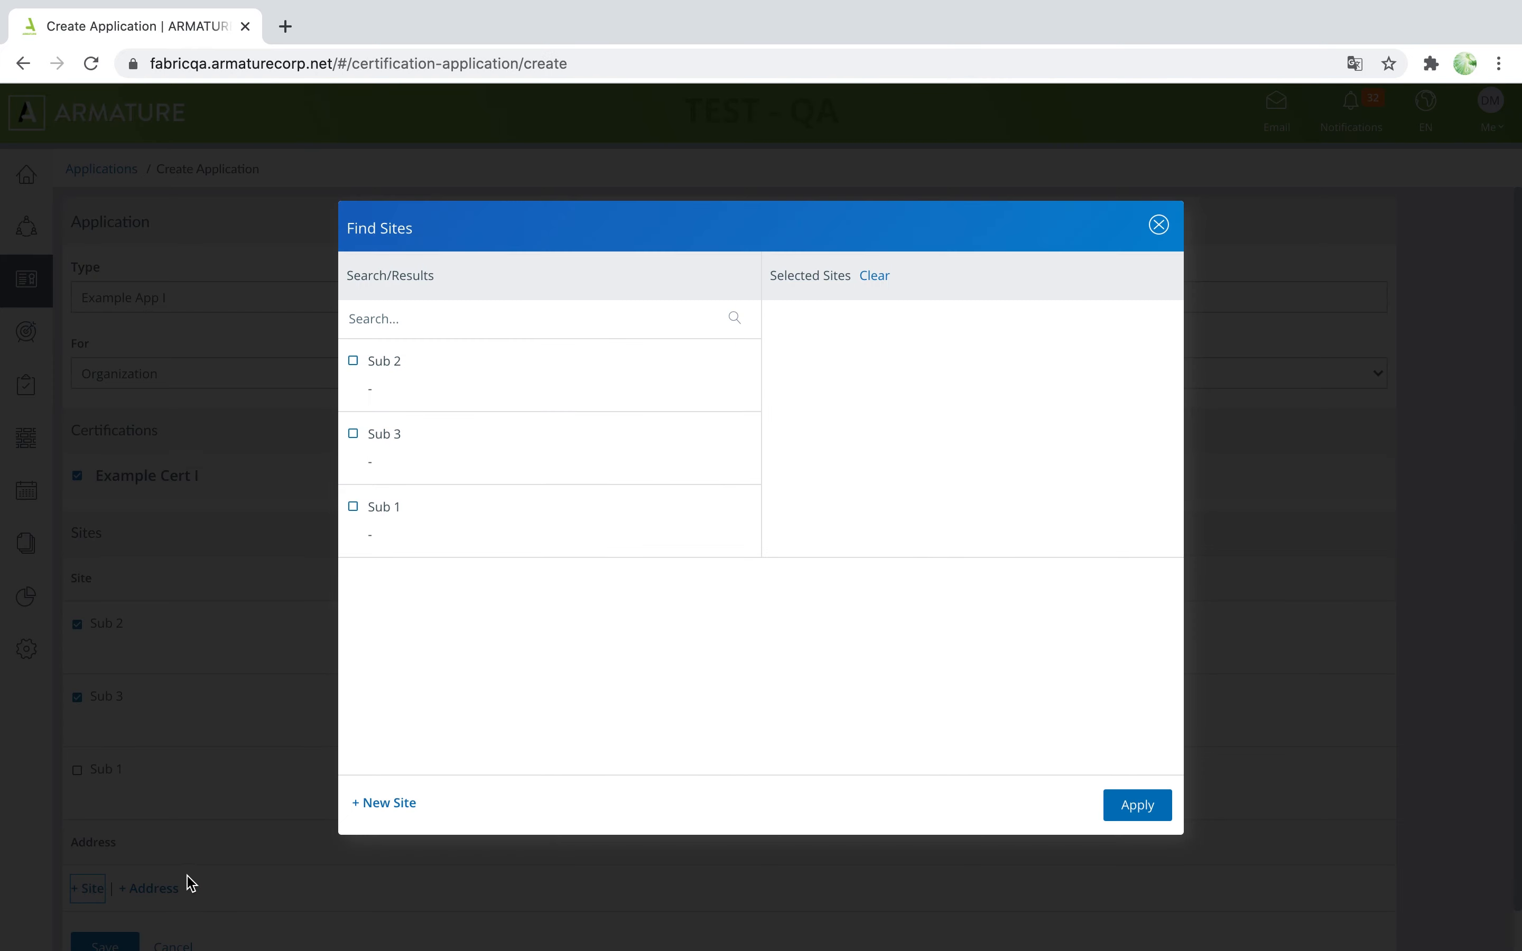
left_click(384, 809)
left_click(465, 310)
type("Sub 4")
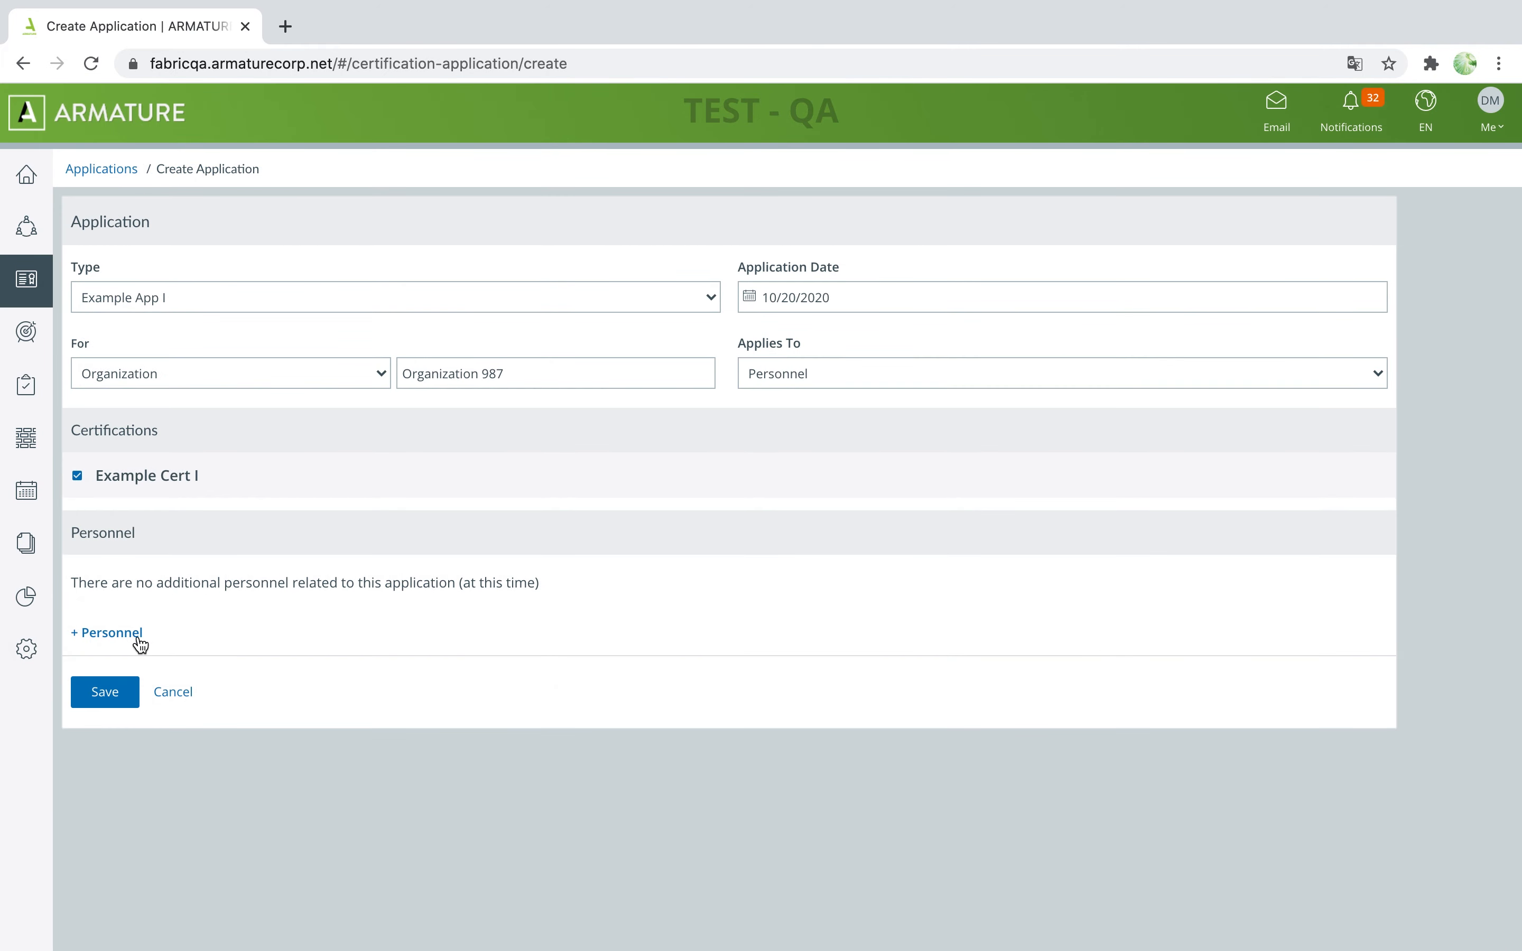
Select the last two listed people as personnel for the application
left_click(123, 638)
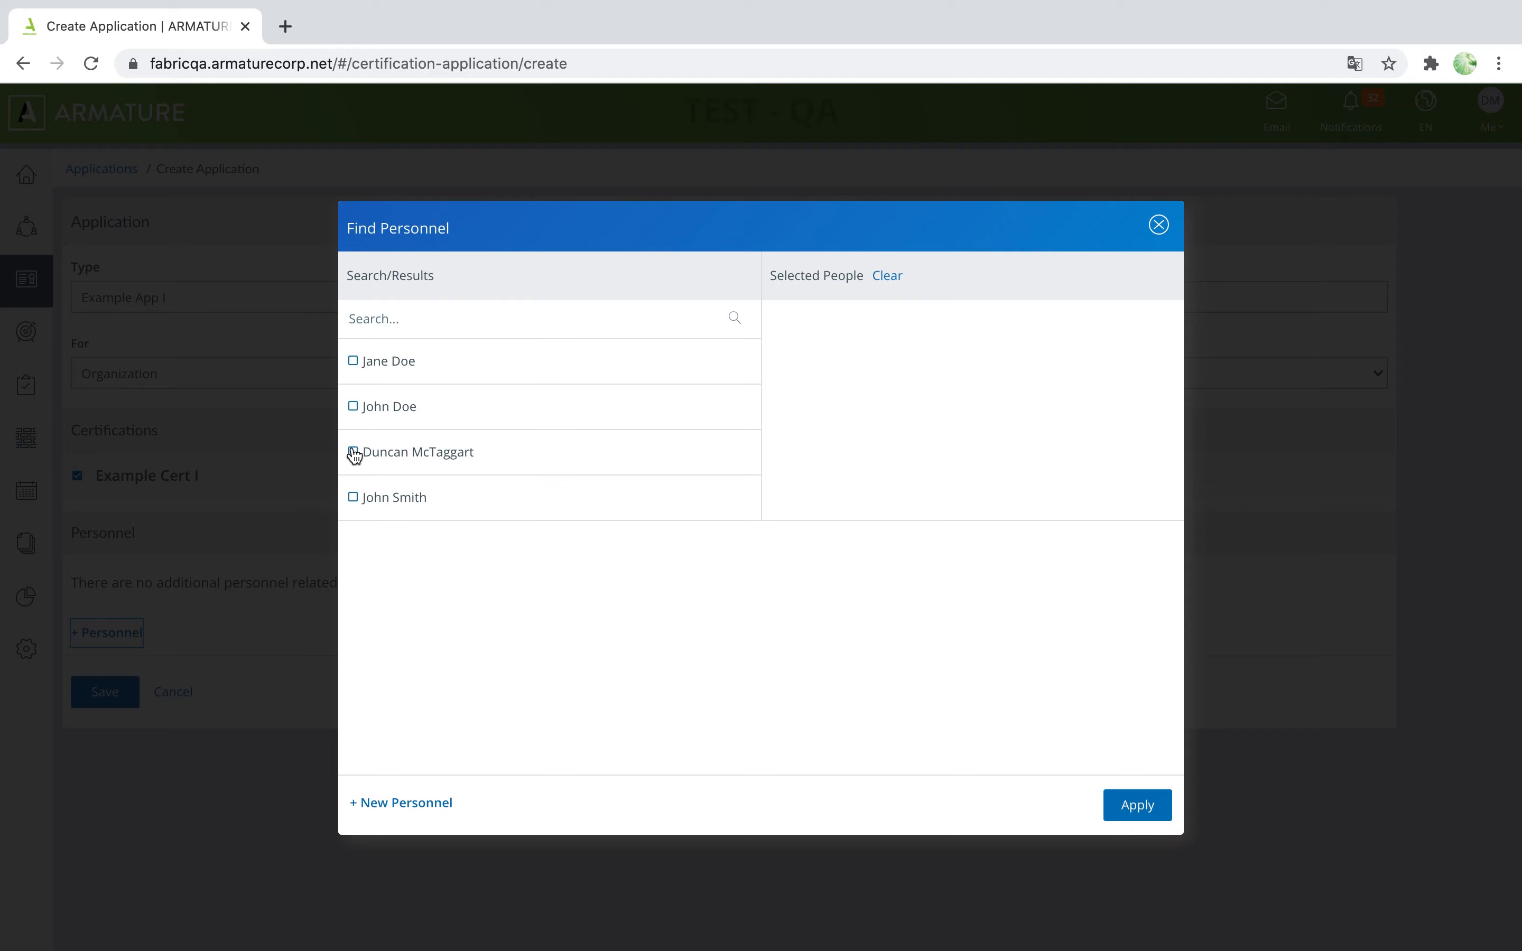
left_click(353, 451)
left_click(353, 497)
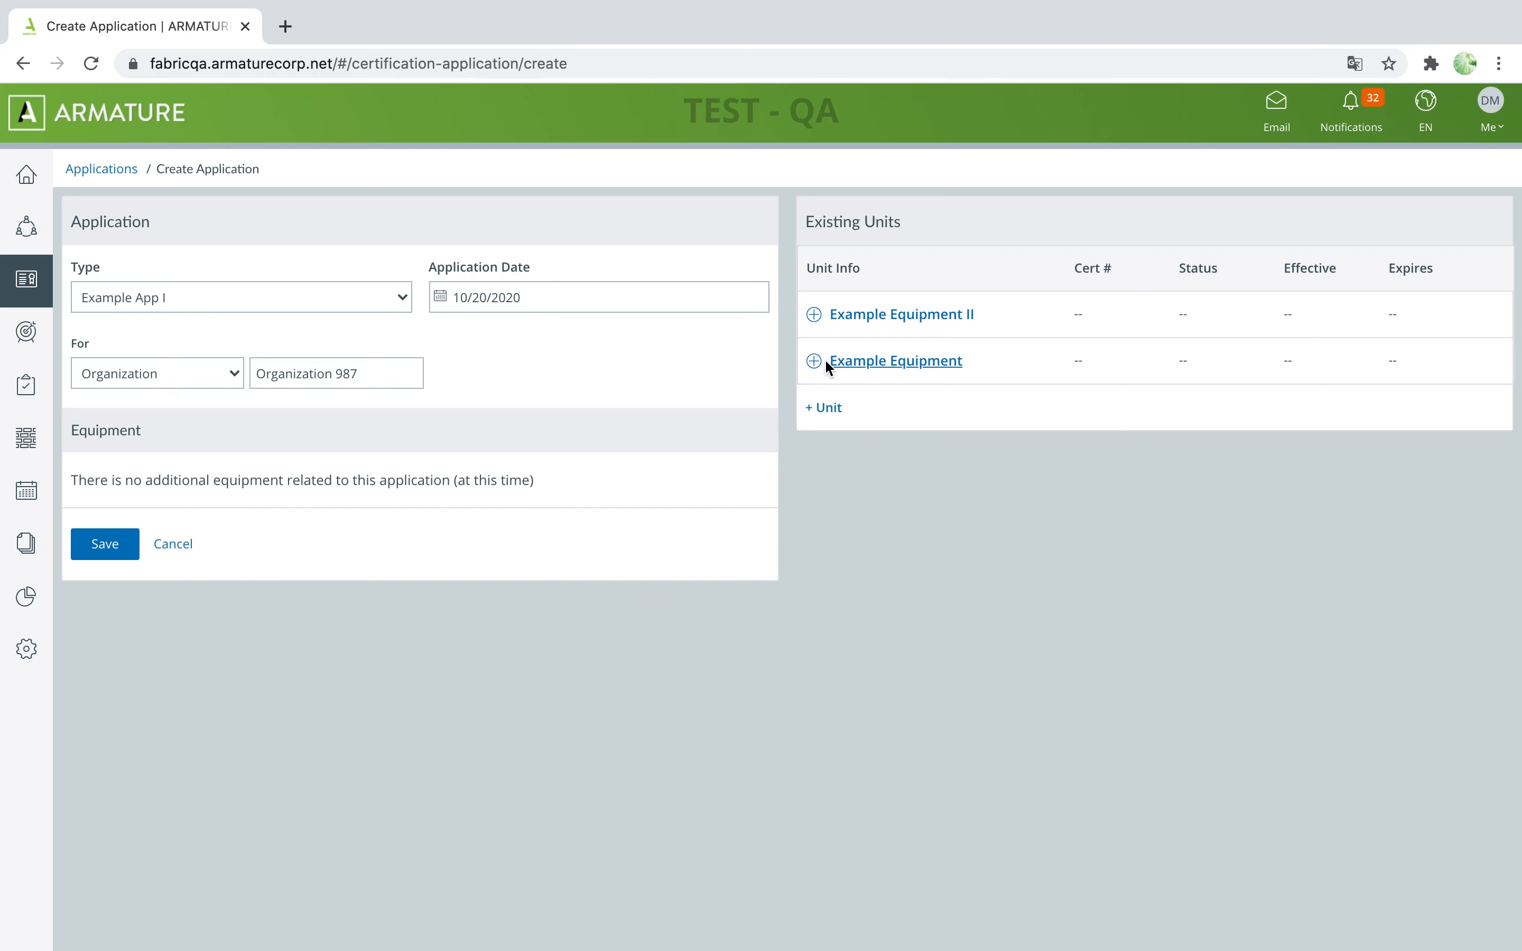
Add the existing units Example Equipment and Example Equipment II to the application
left_click(814, 362)
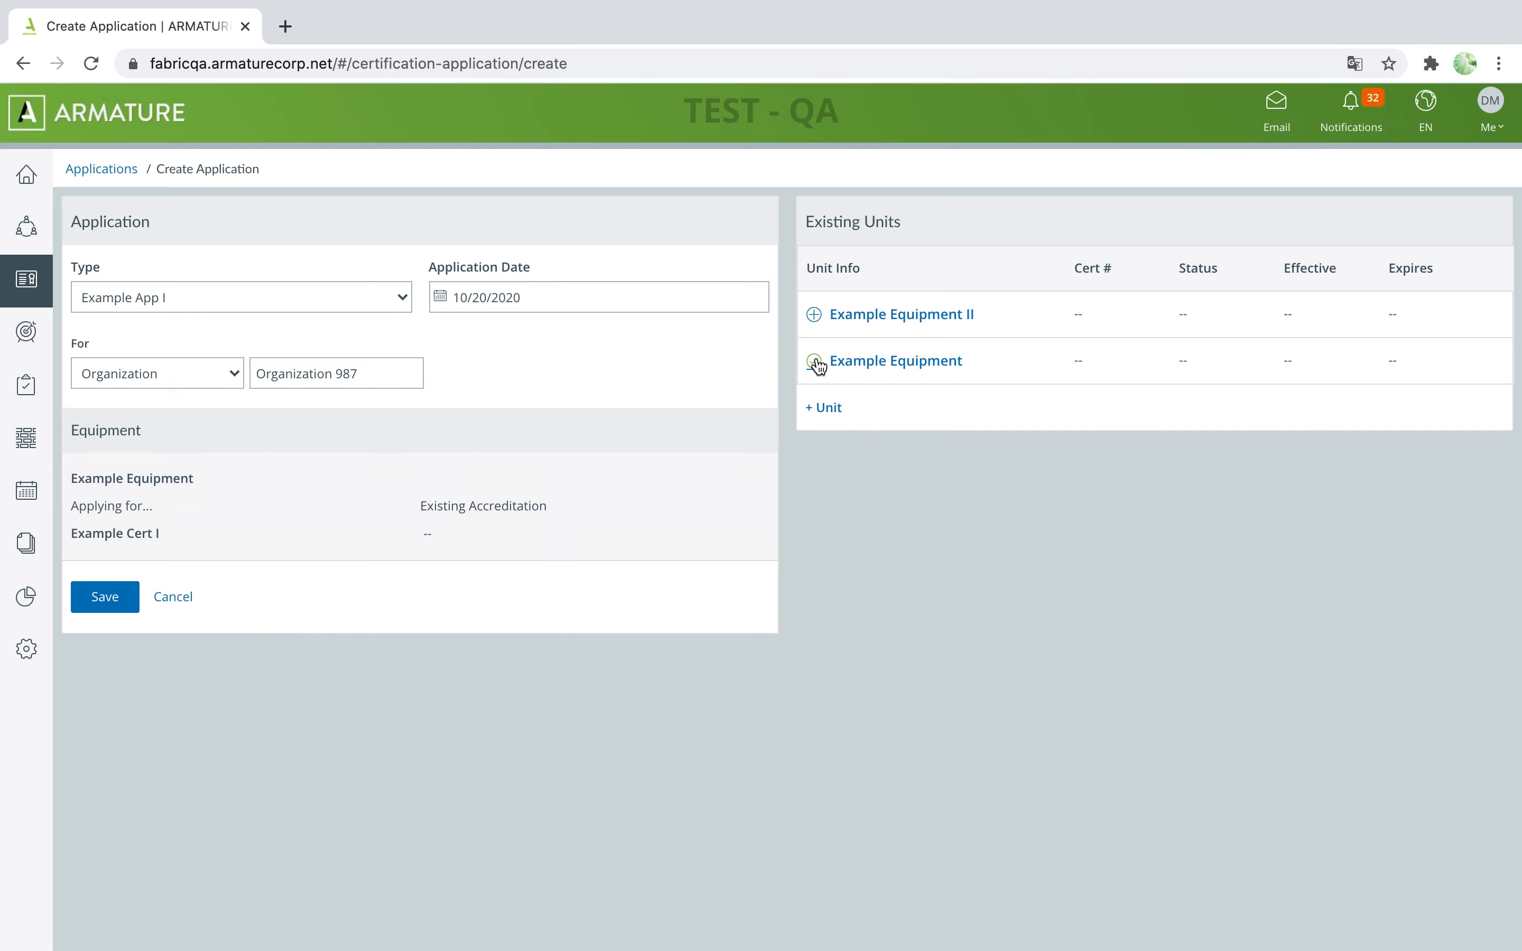
left_click(815, 314)
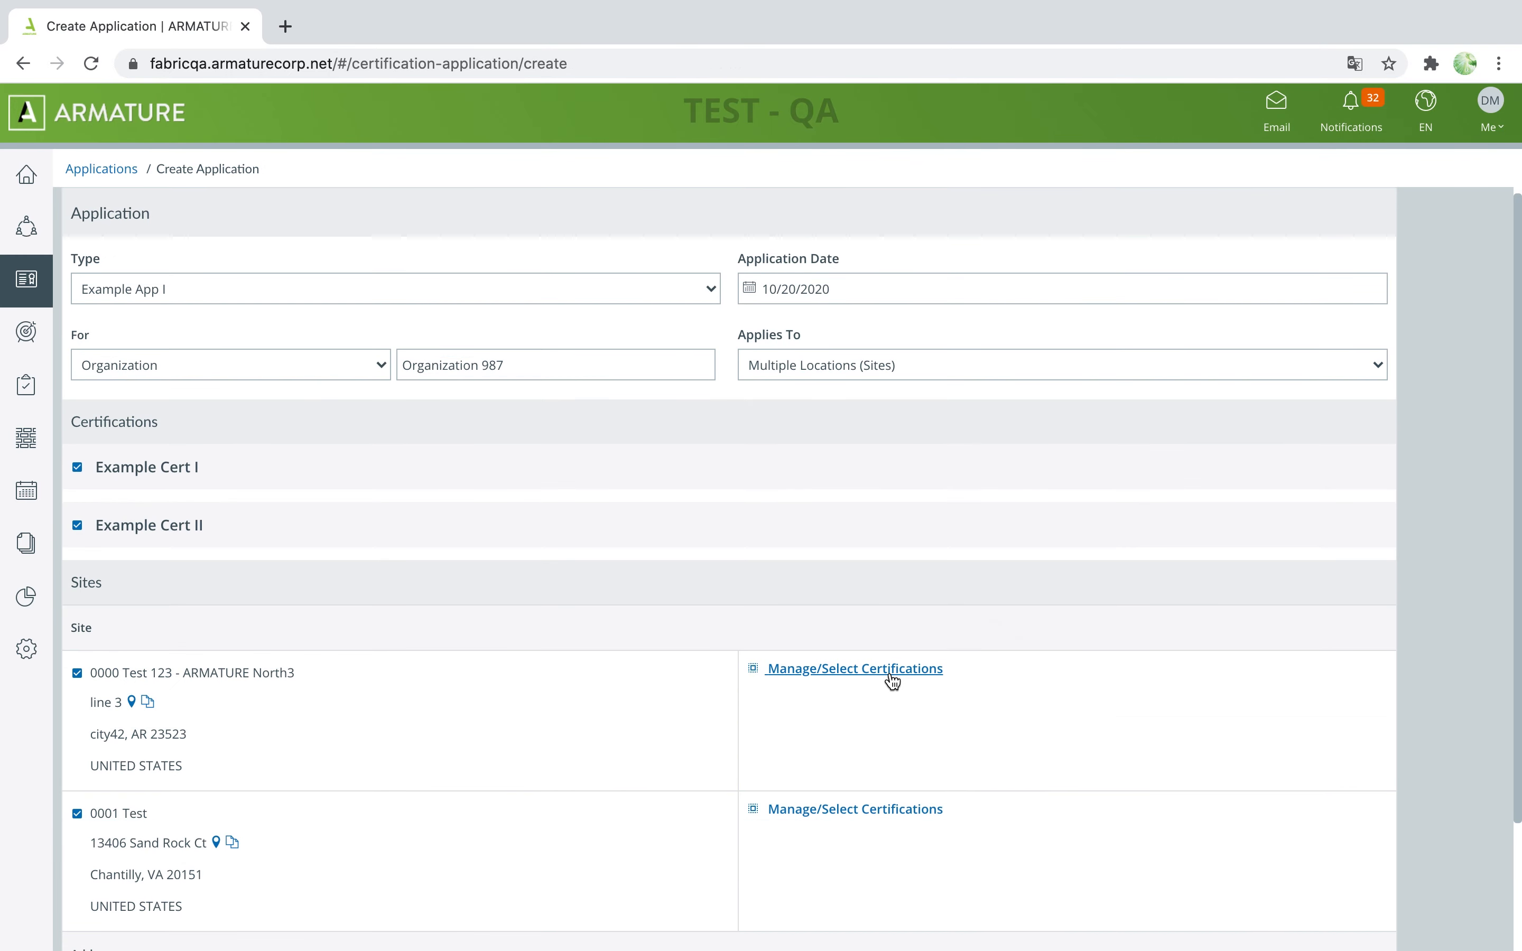
Assign the certifications Example Cert I and Example Cert II to the site 0000 Test 123 - ARMATURE North3
left_click(890, 672)
left_click(521, 374)
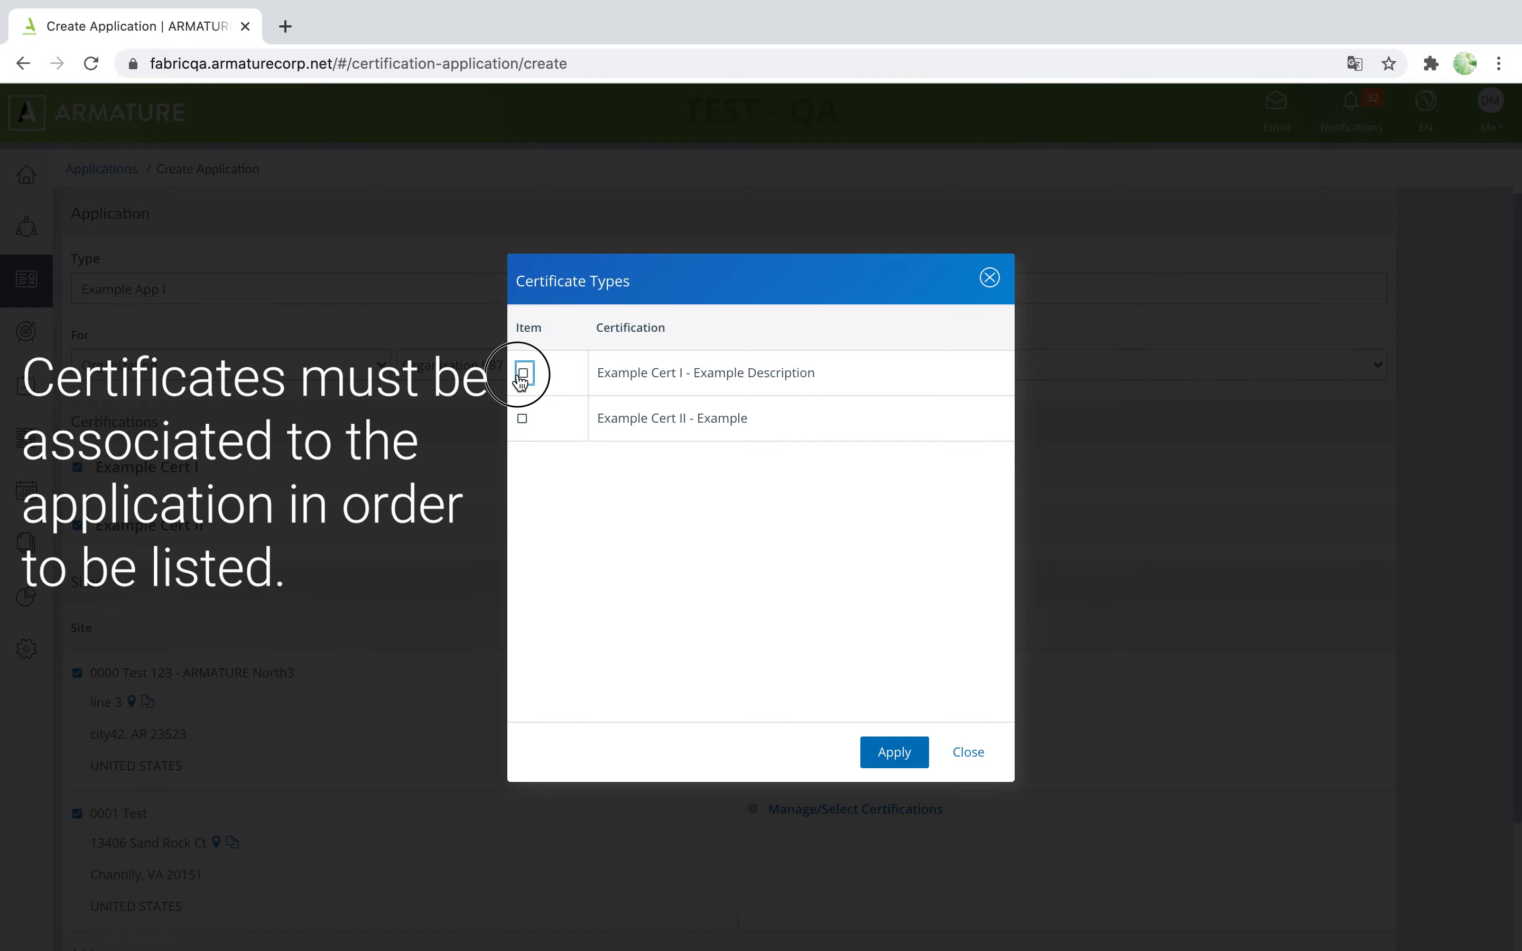
left_click(523, 418)
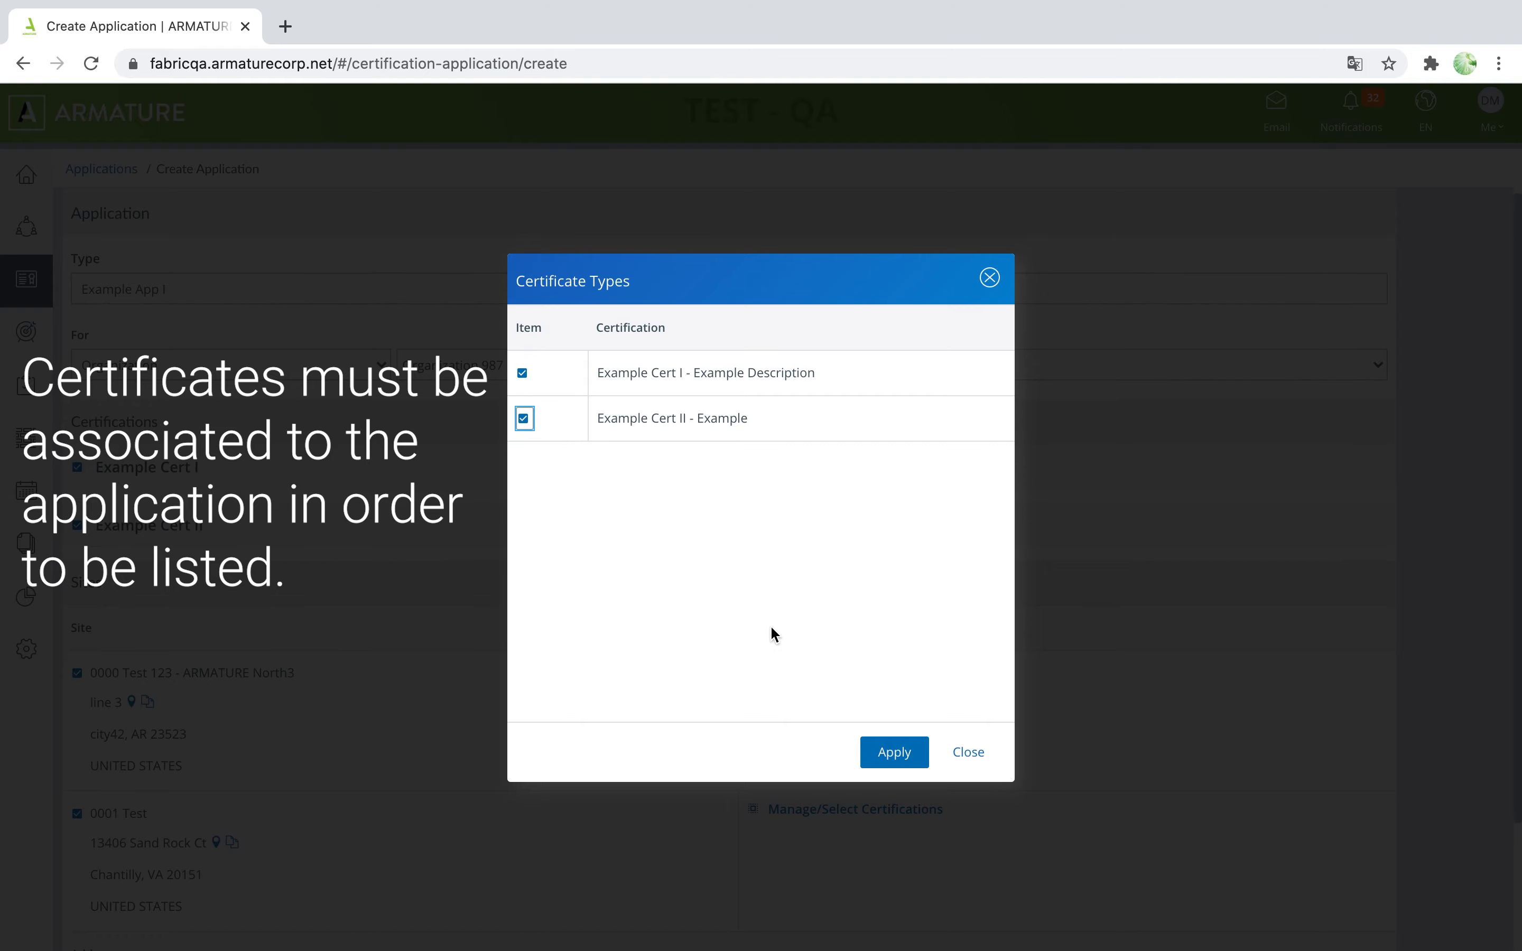
left_click(893, 752)
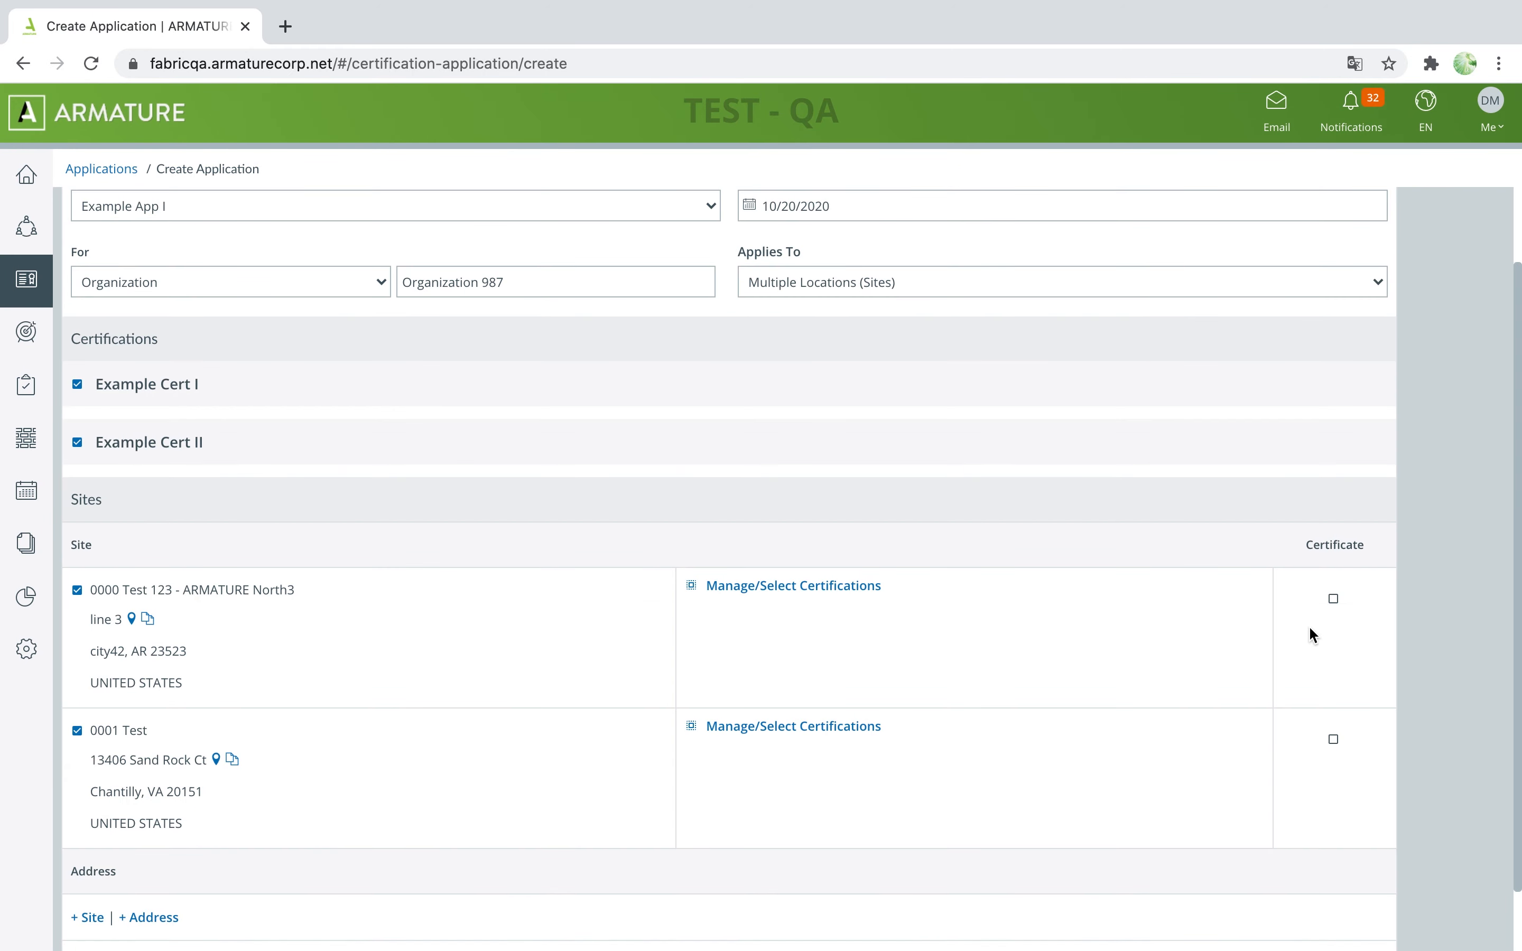
Mark the sites 0000 Test 123 - ARMATURE North3 and 0001 Test to each receive a certificate
left_click(1334, 601)
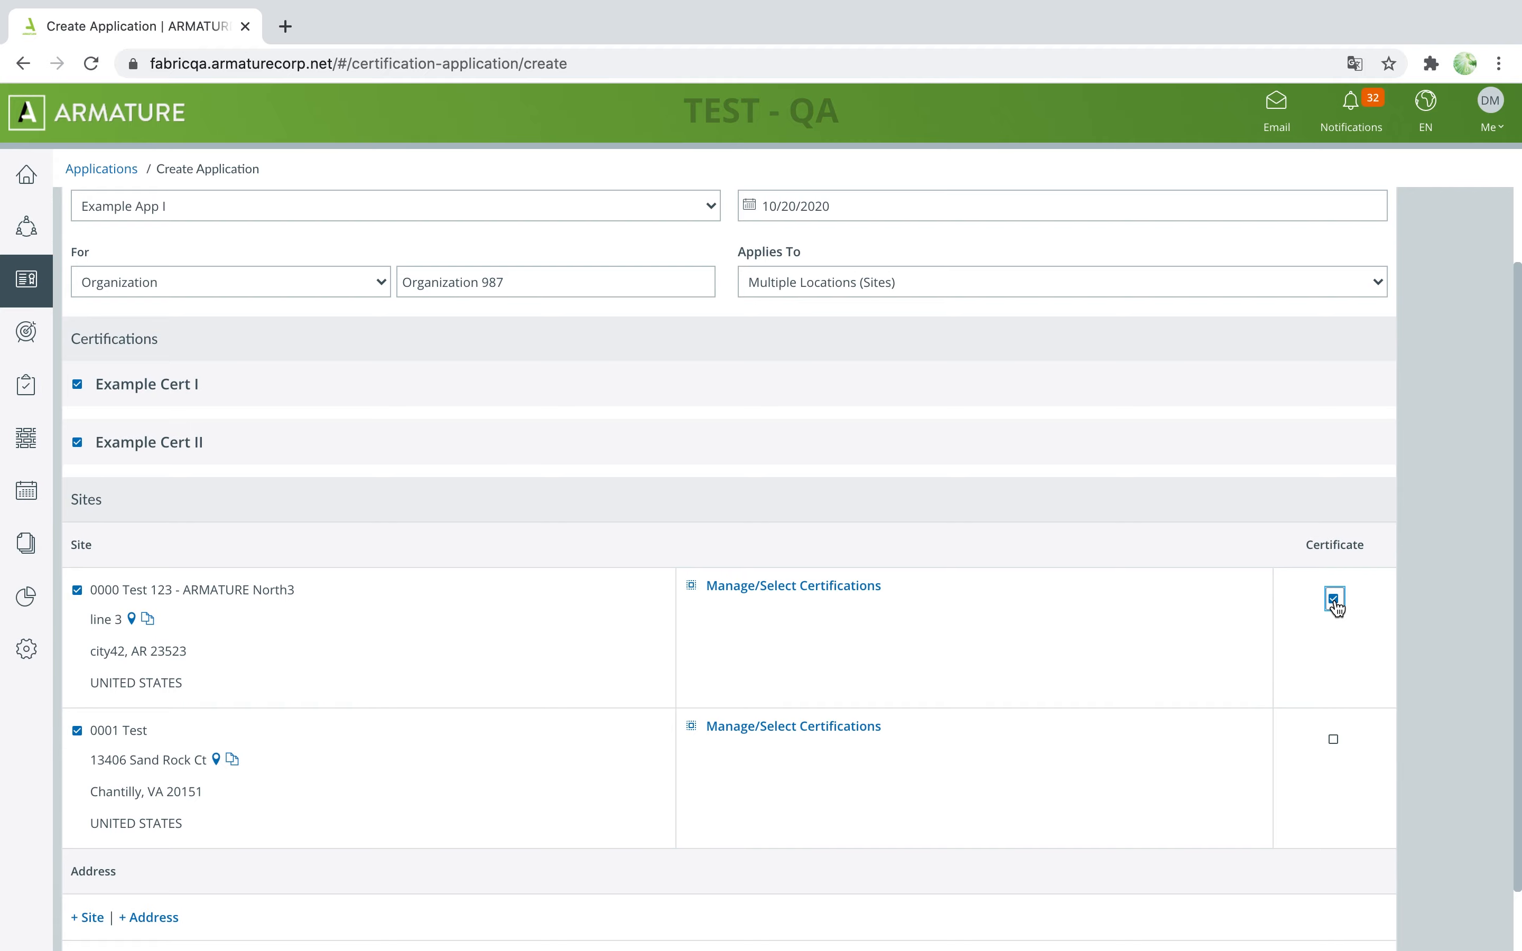
left_click(1334, 739)
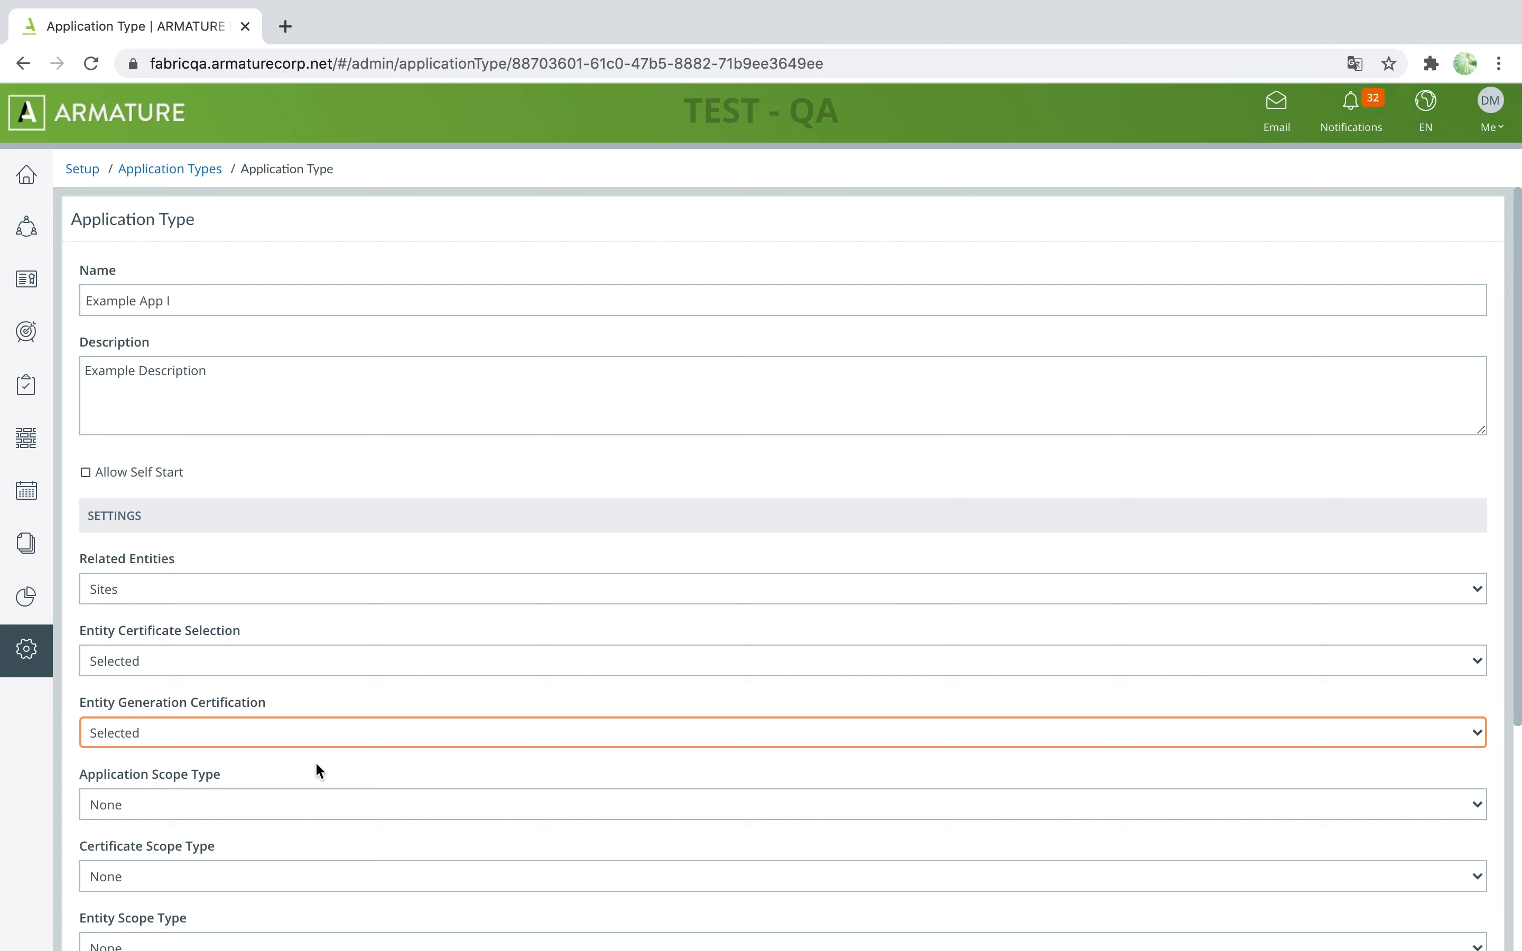
Open the Application Scope Type choices for Example App I and examine the scope fields for certifications and sites in the application form
left_click(355, 805)
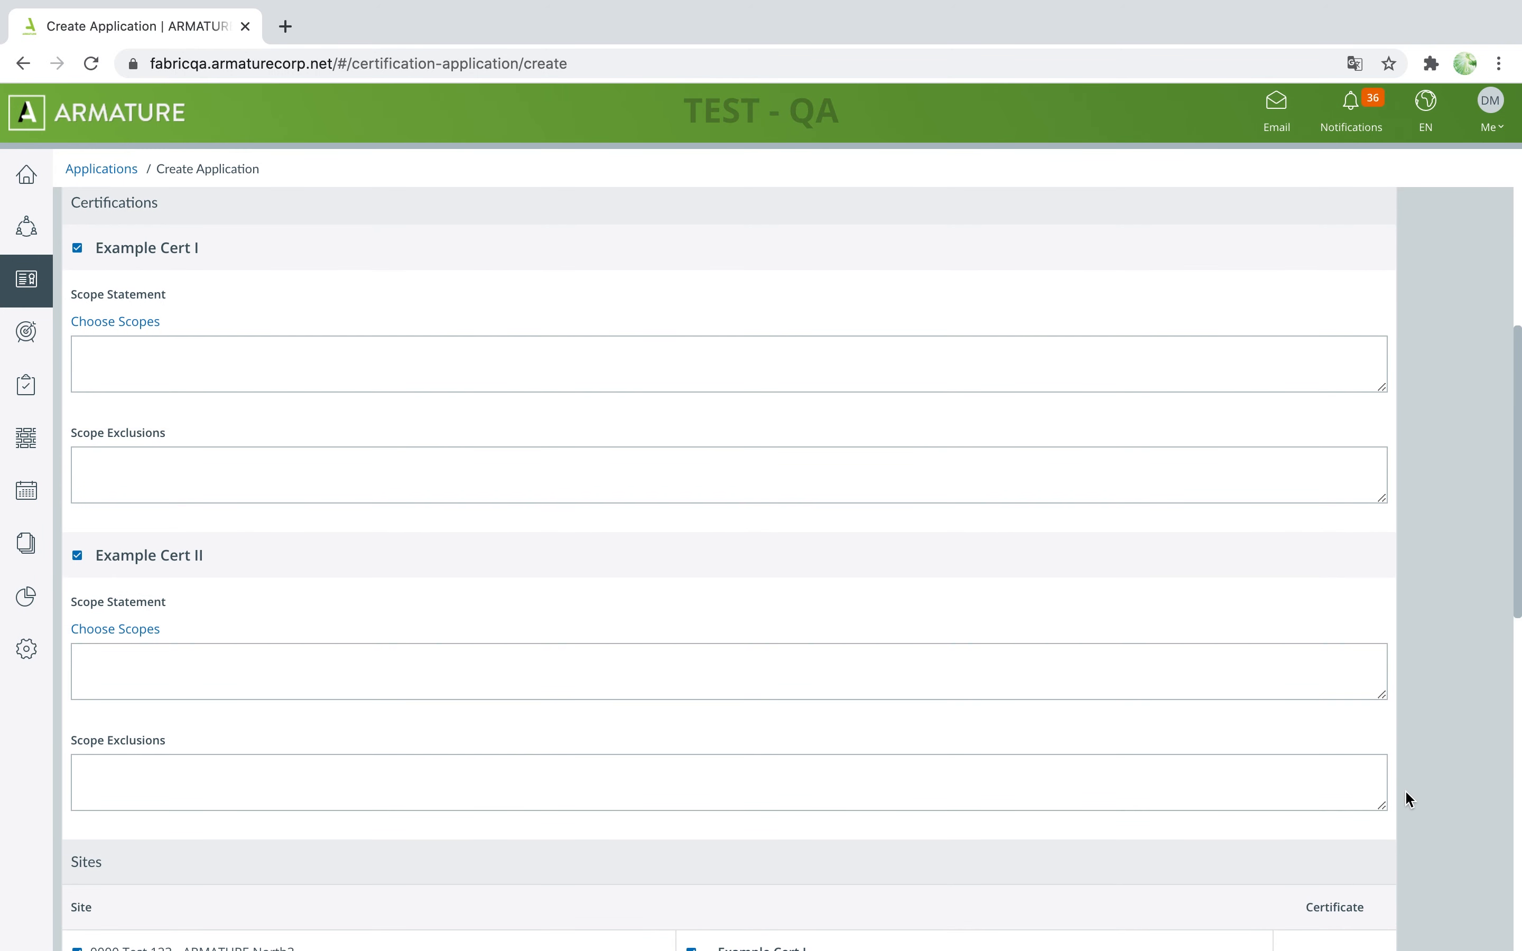
scroll(1405, 797, "down", 9)
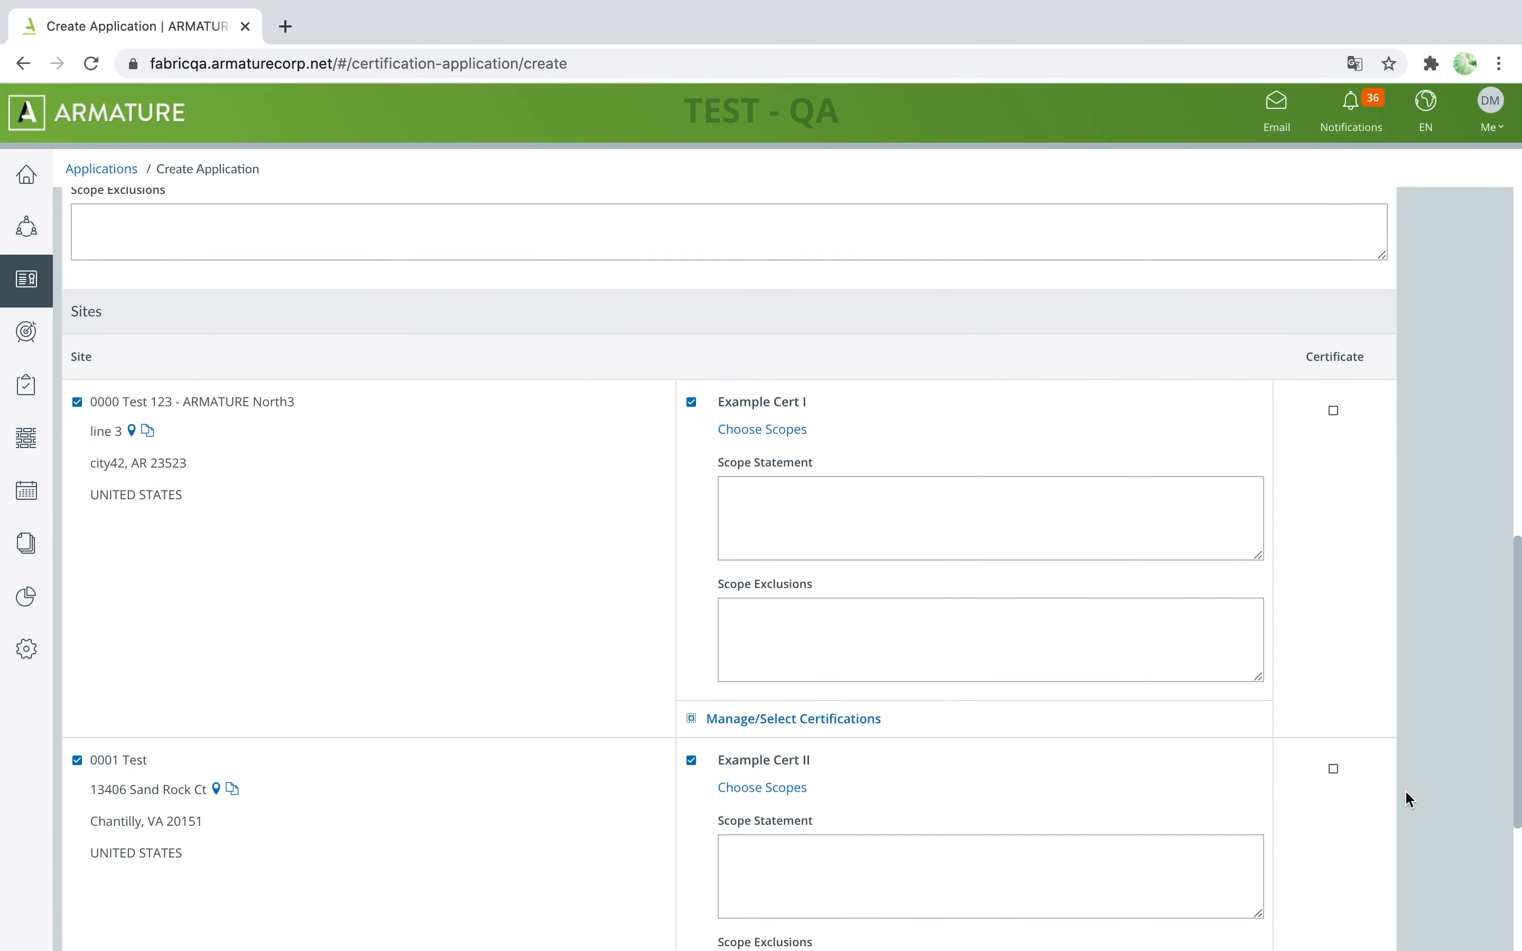
scroll(1405, 792, "down", 3)
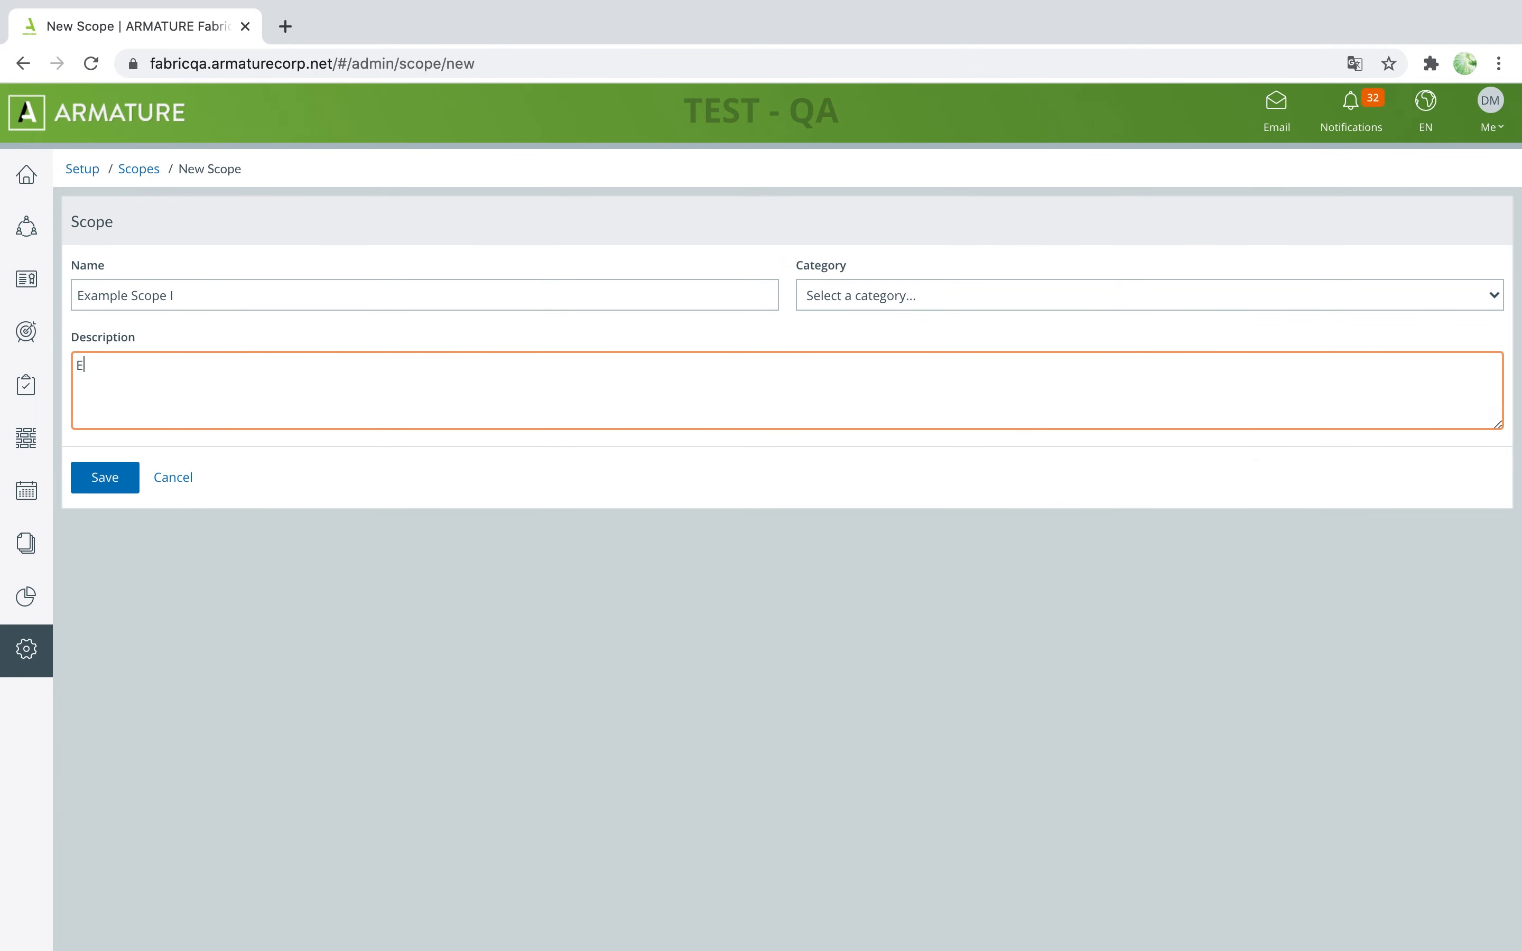
Describe the new scope Example Scope I as "Example Scope Text" and add that scope to the certificate type Example Cert I
type("xample")
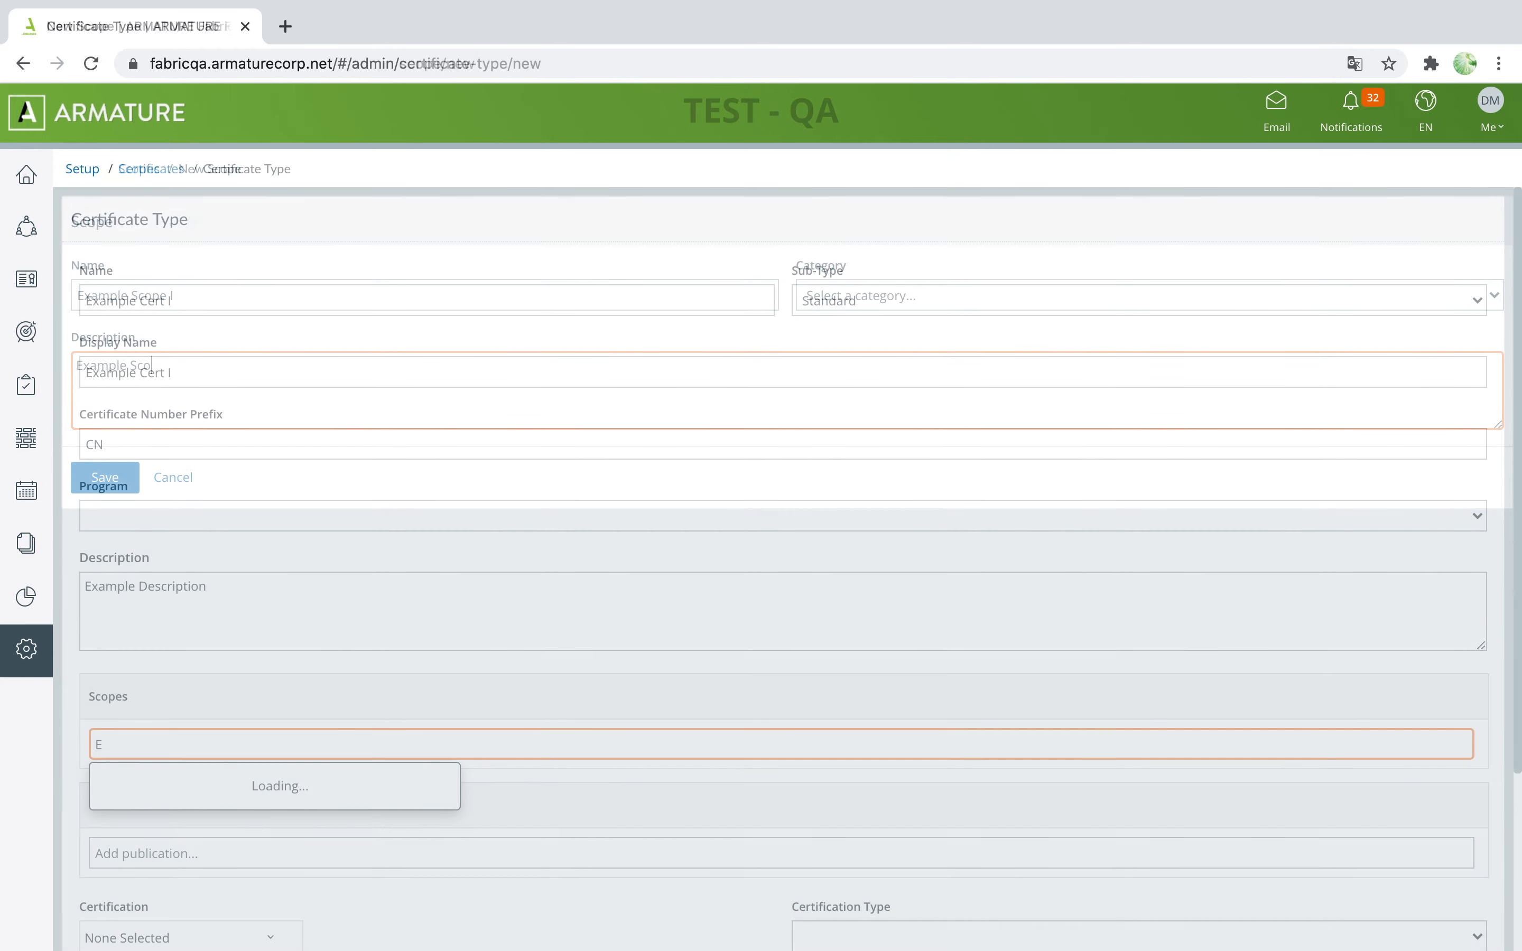
type("mple")
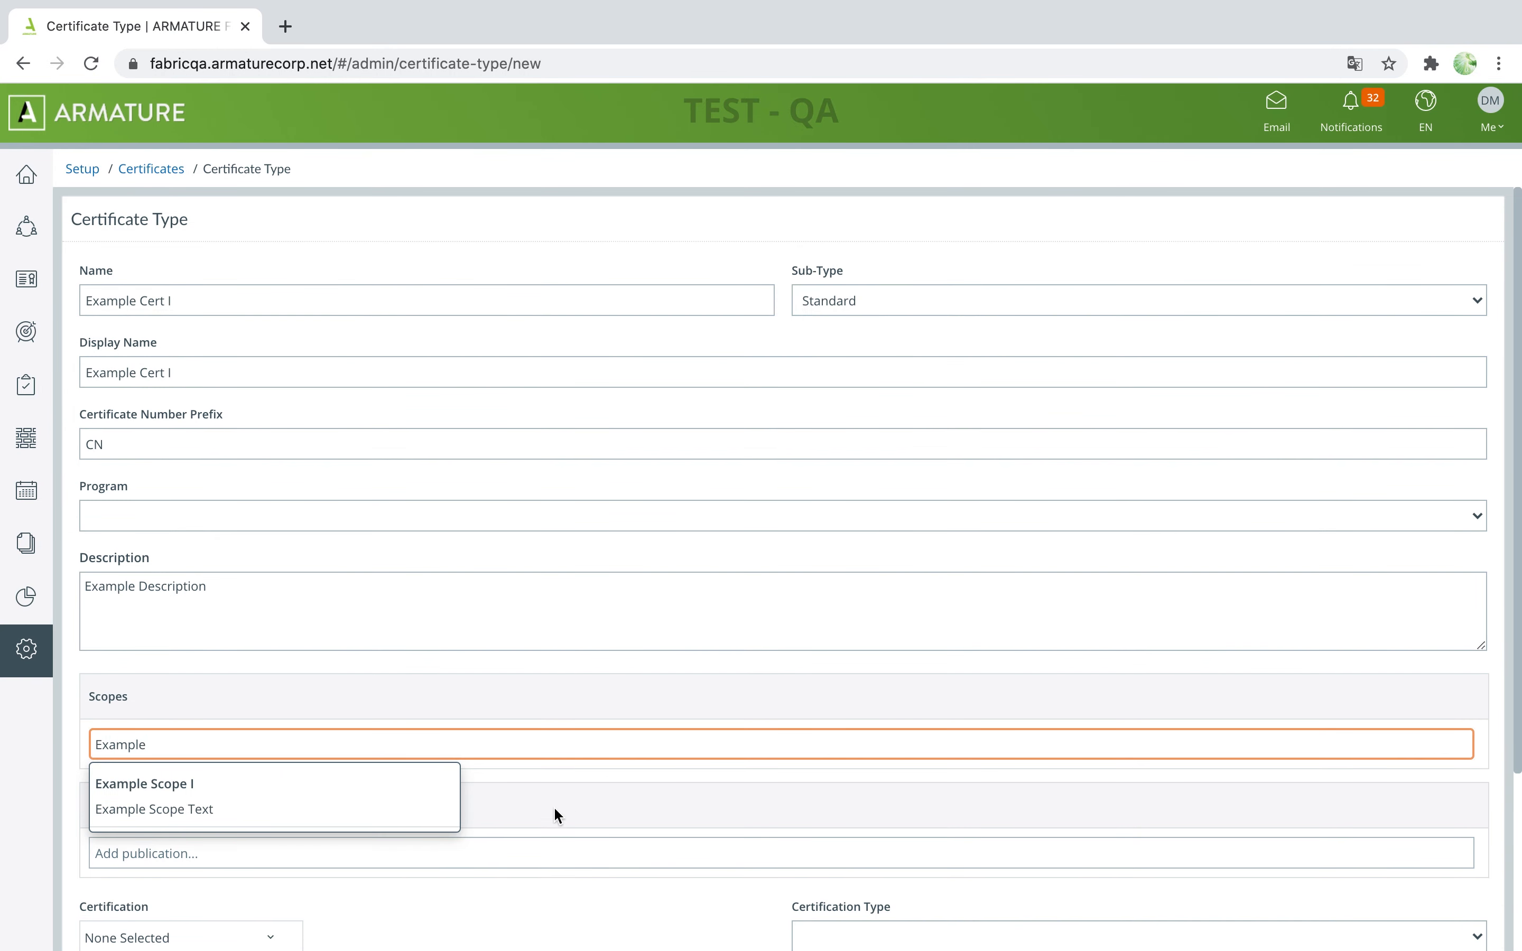
left_click(397, 802)
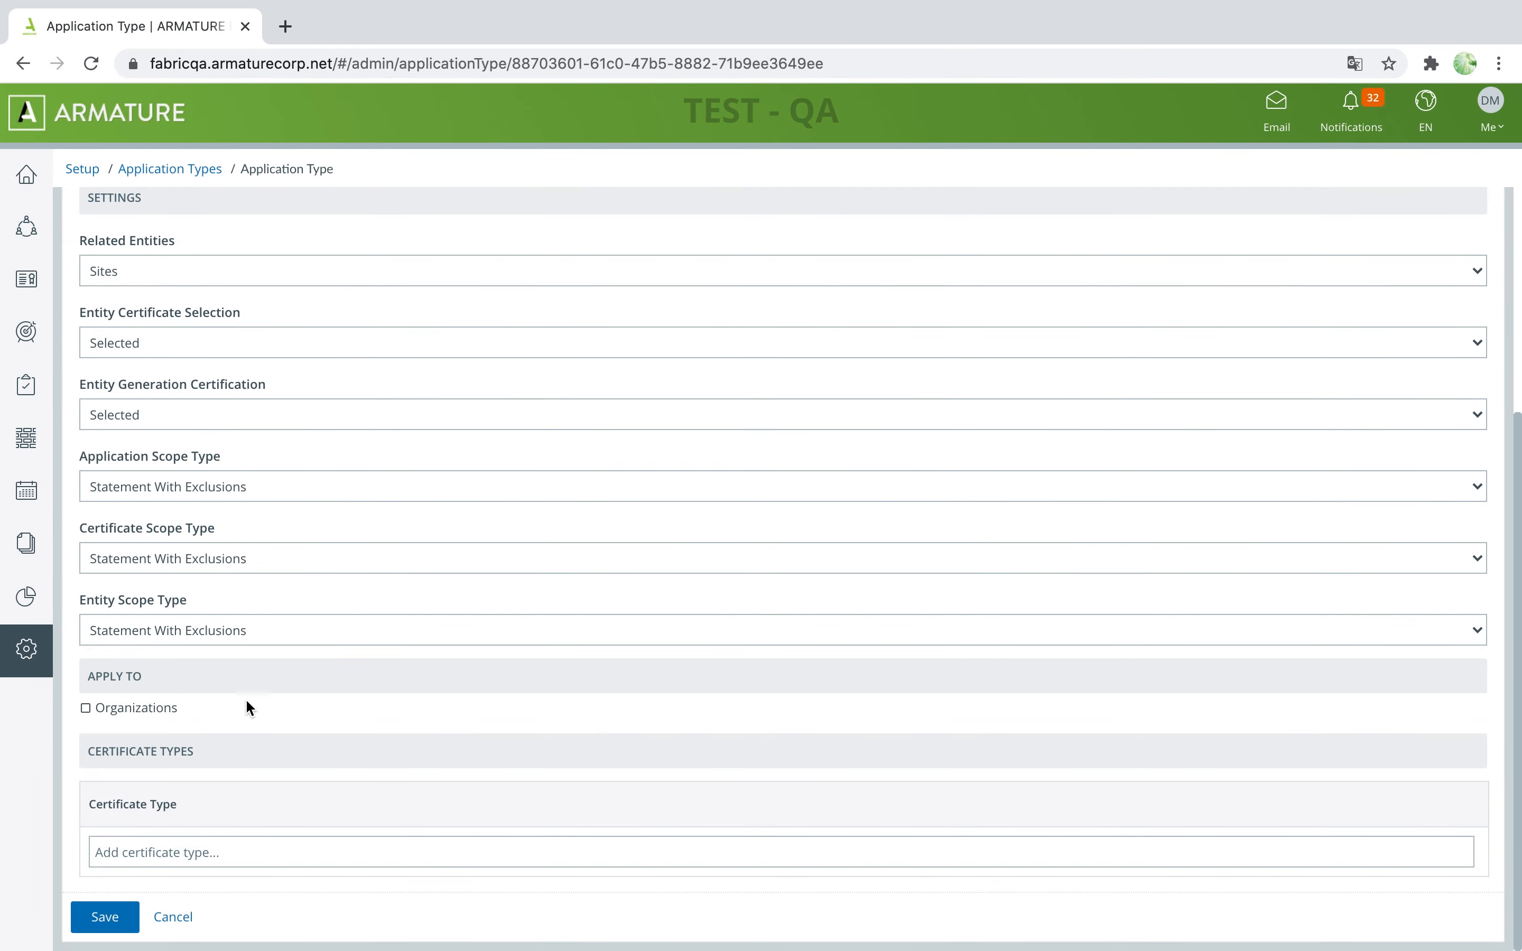
Apply the application type to organizations and save it with the certificate types Example Cert I and Example Cert II
left_click(144, 711)
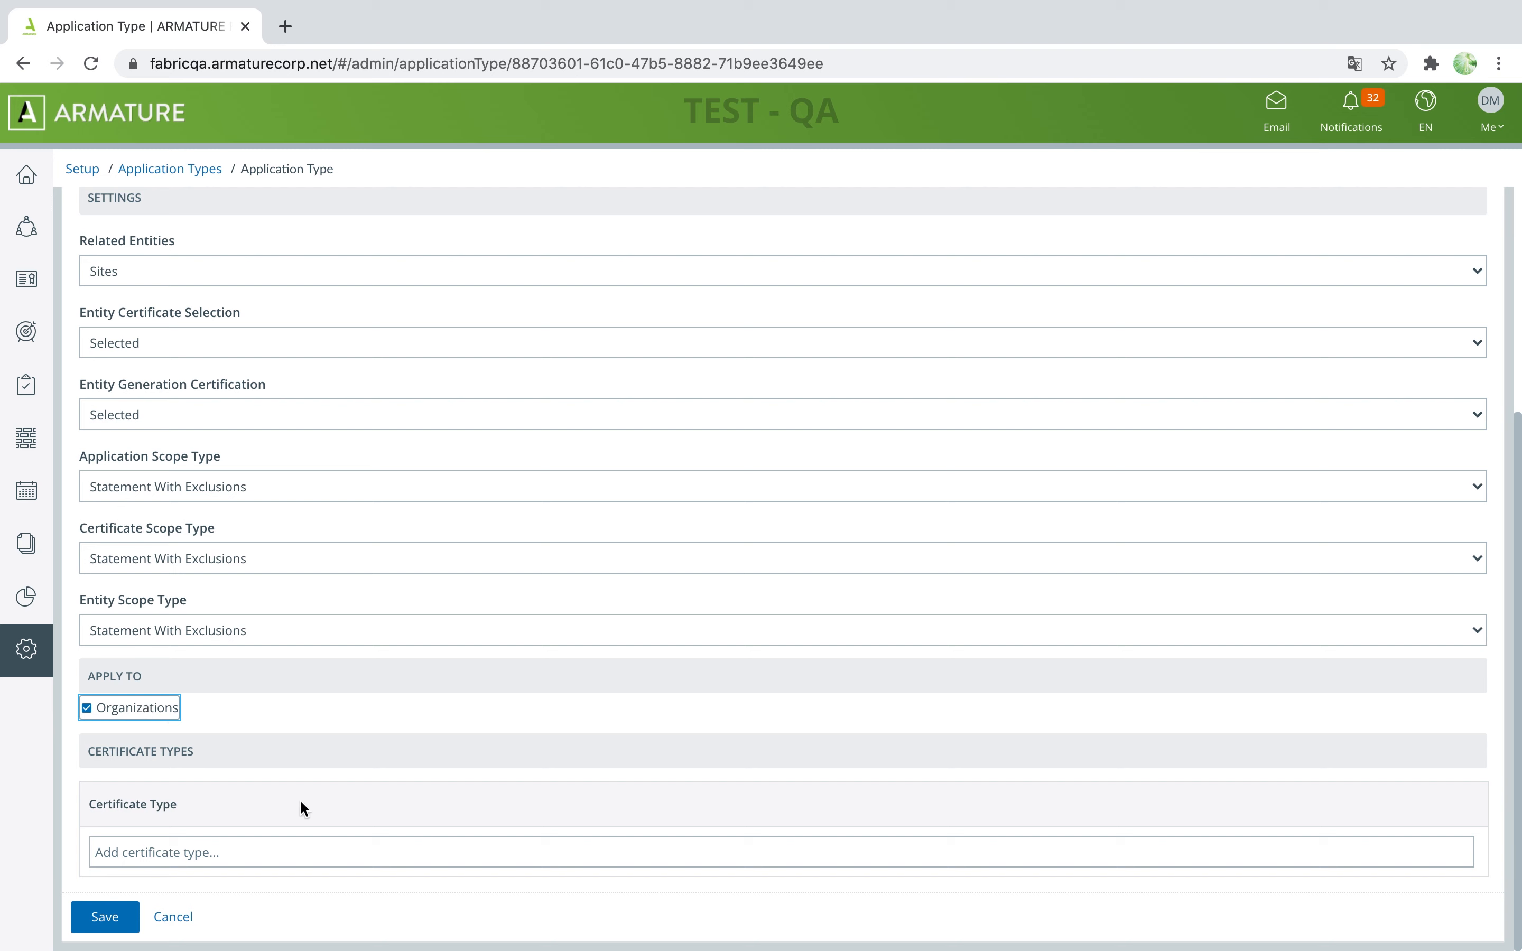
left_click(265, 853)
type("Examp")
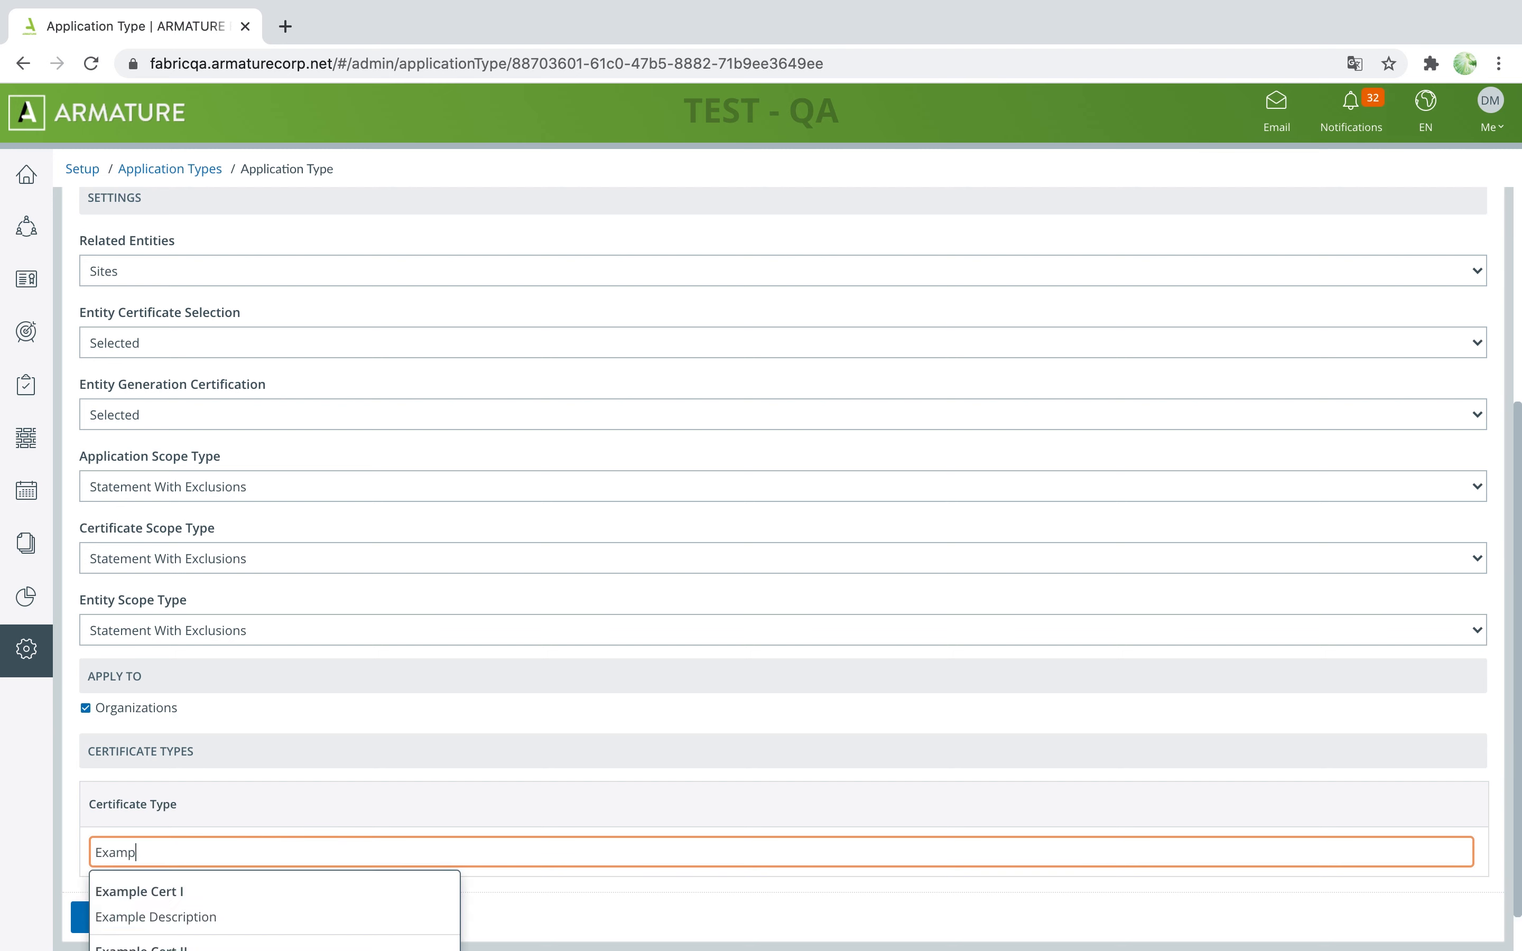
left_click(277, 888)
left_click(276, 884)
type("Ex")
left_click(277, 932)
scroll(386, 783, "down", 2)
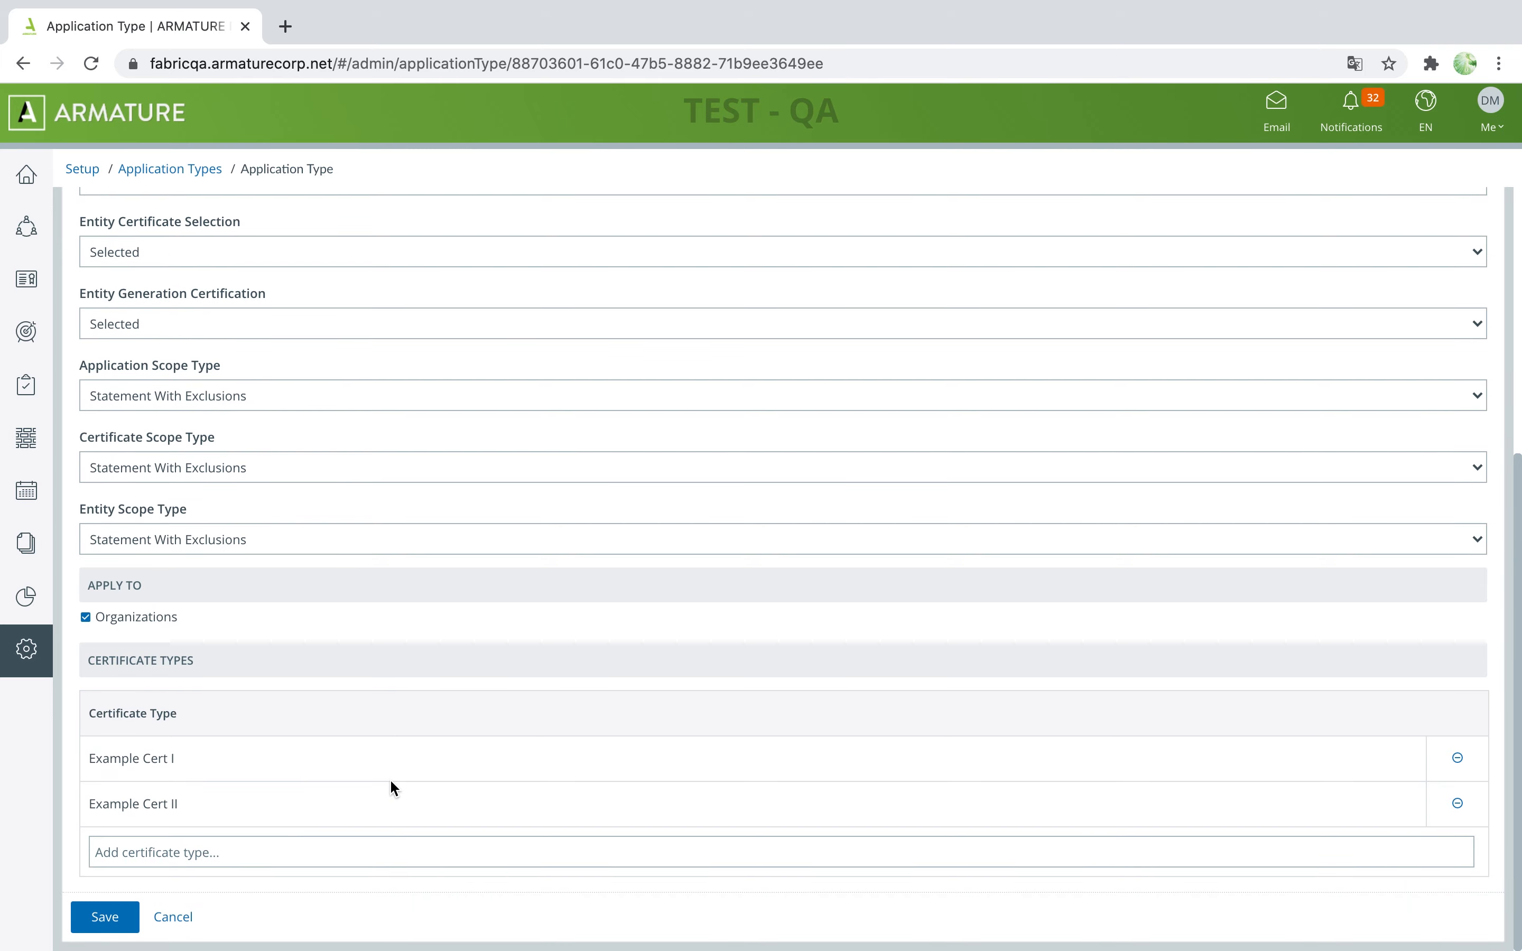
left_click(104, 918)
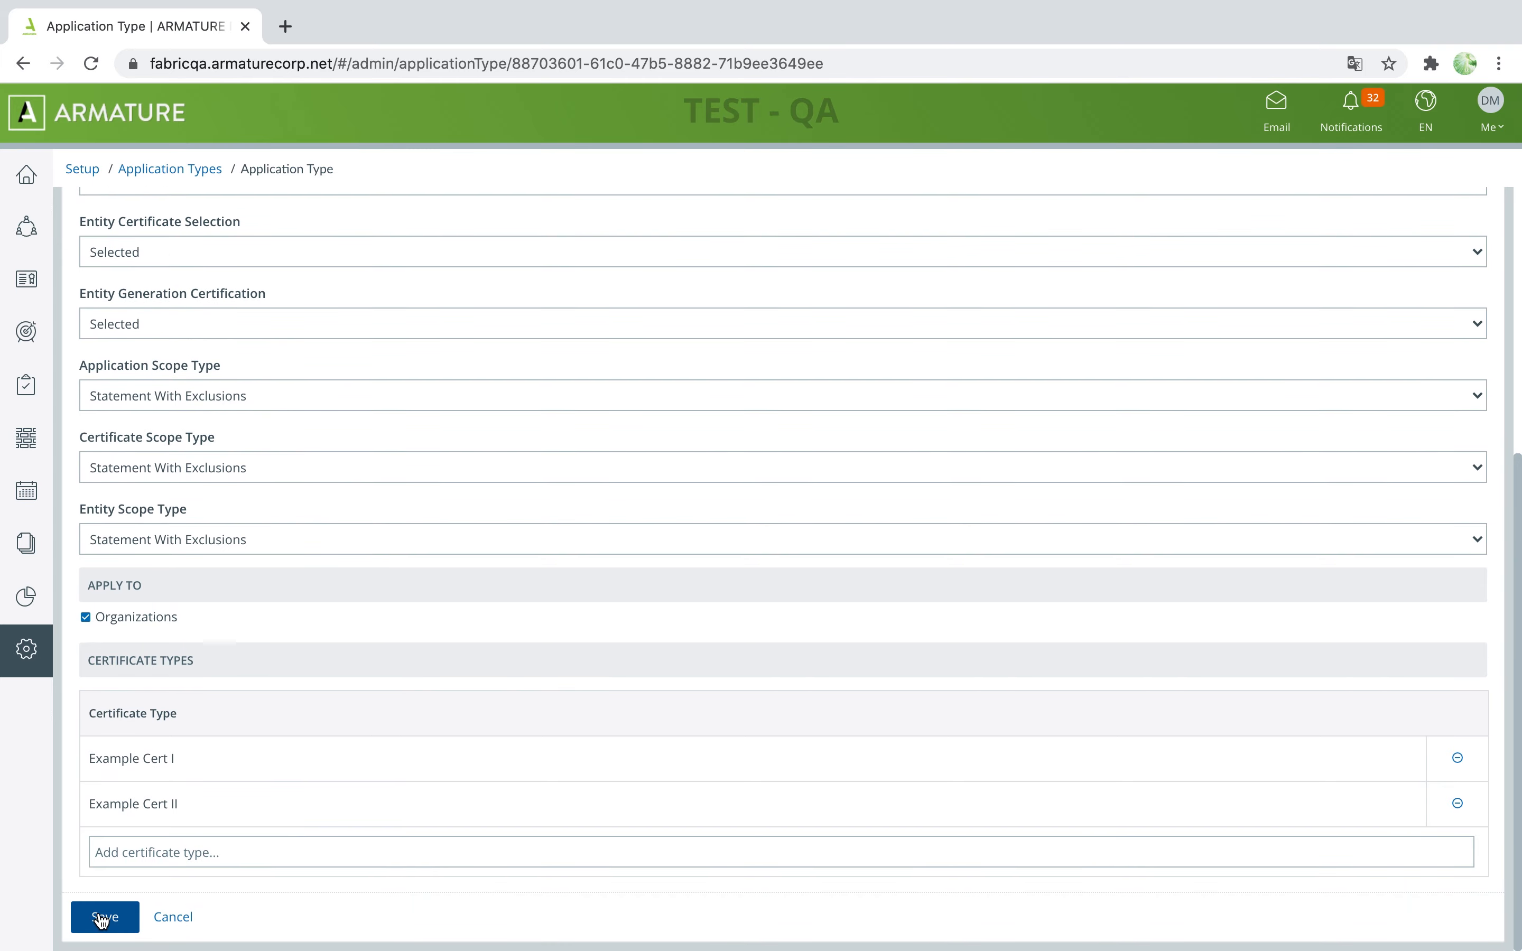